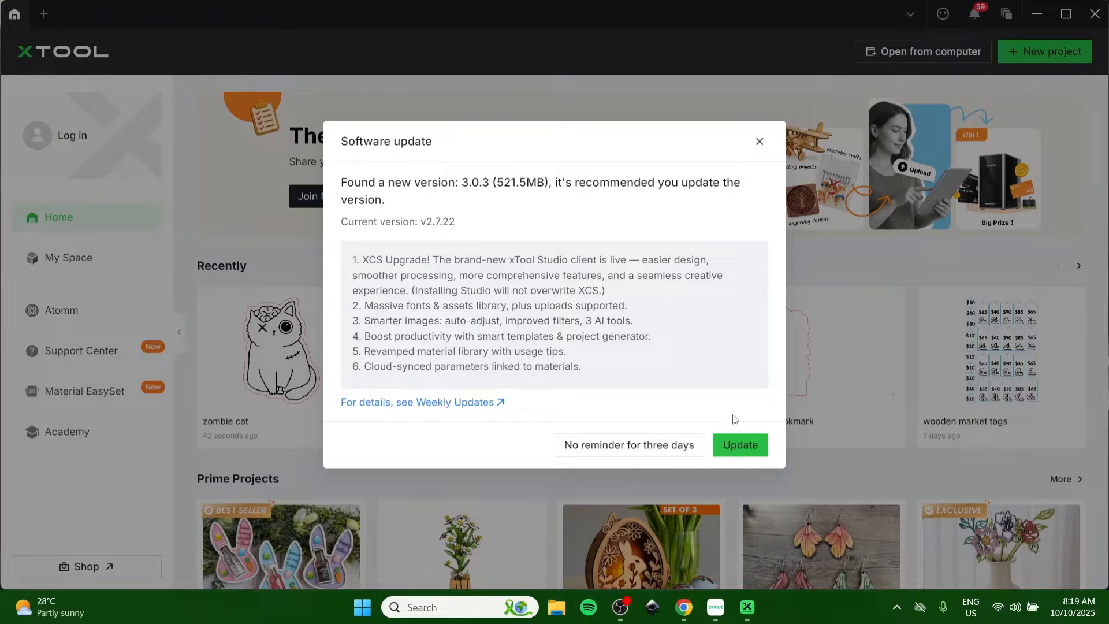
- Postpone the software update reminder for three days and browse the Atomm design library's featured and trending projects
{"action": "left_click", "coordinate": [644, 447]}
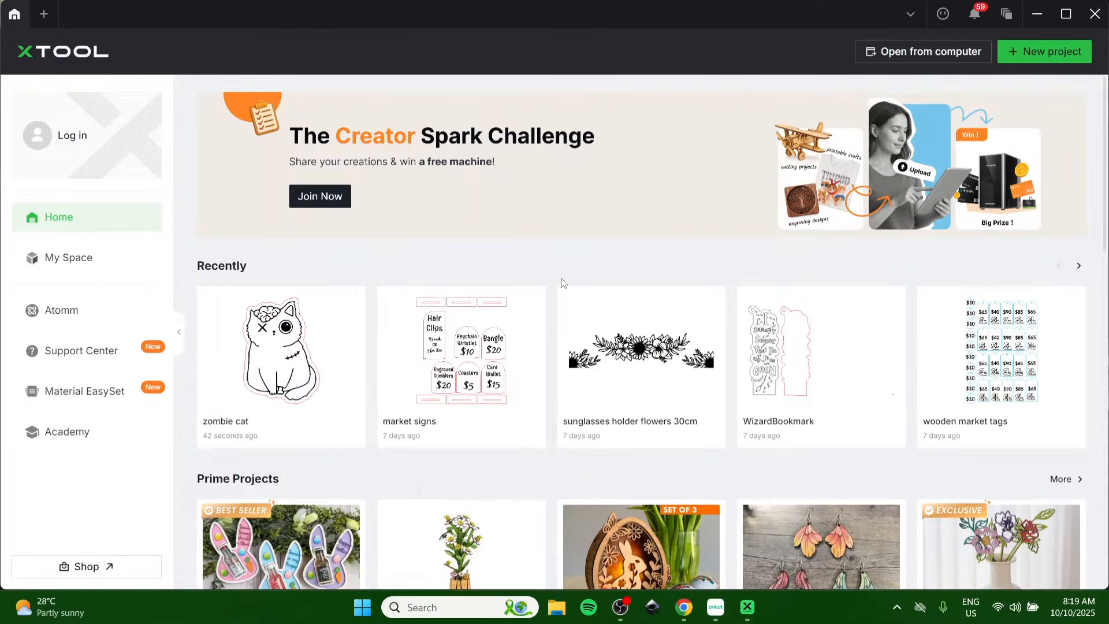
{"action": "left_click", "coordinate": [52, 313]}
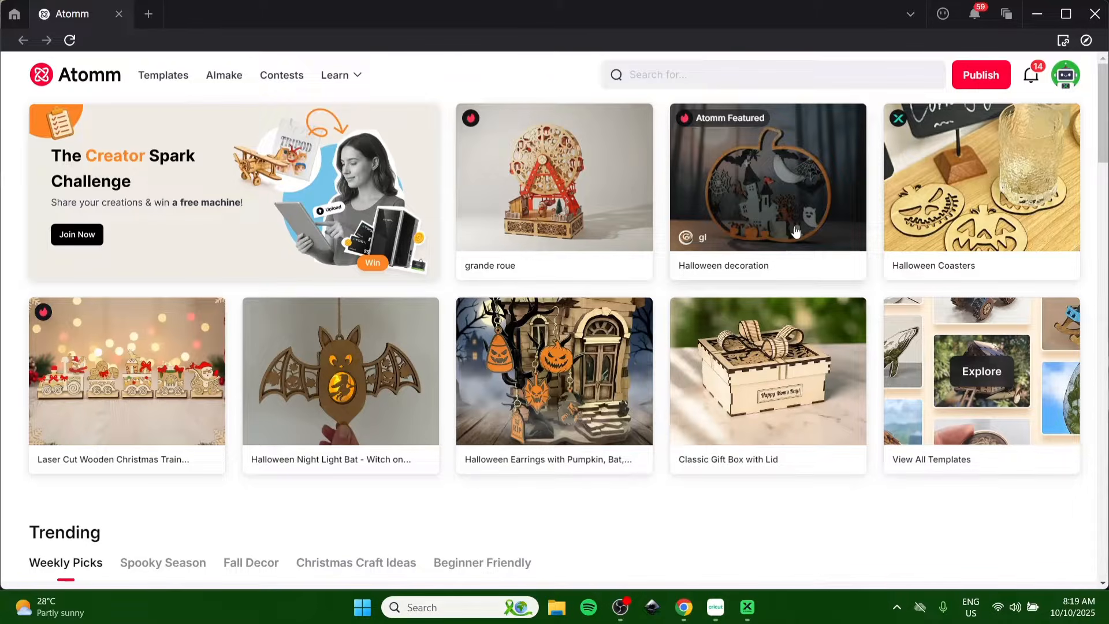
{"action": "scroll", "coordinate": [264, 388], "scroll_direction": "down", "scroll_amount": 7}
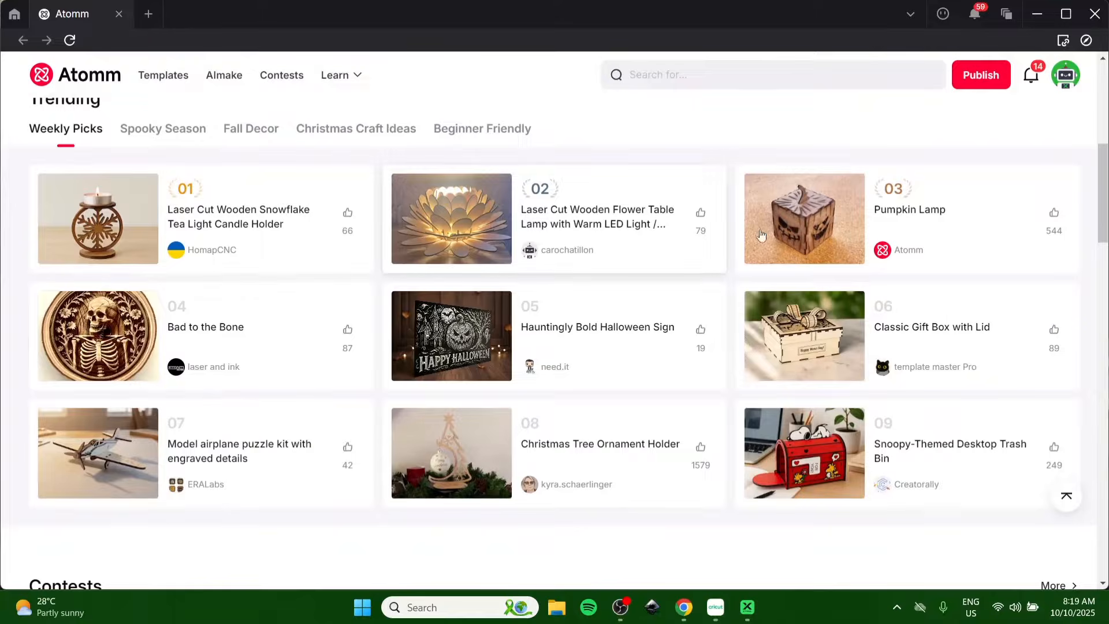
{"action": "scroll", "coordinate": [639, 203], "scroll_direction": "up", "scroll_amount": 6}
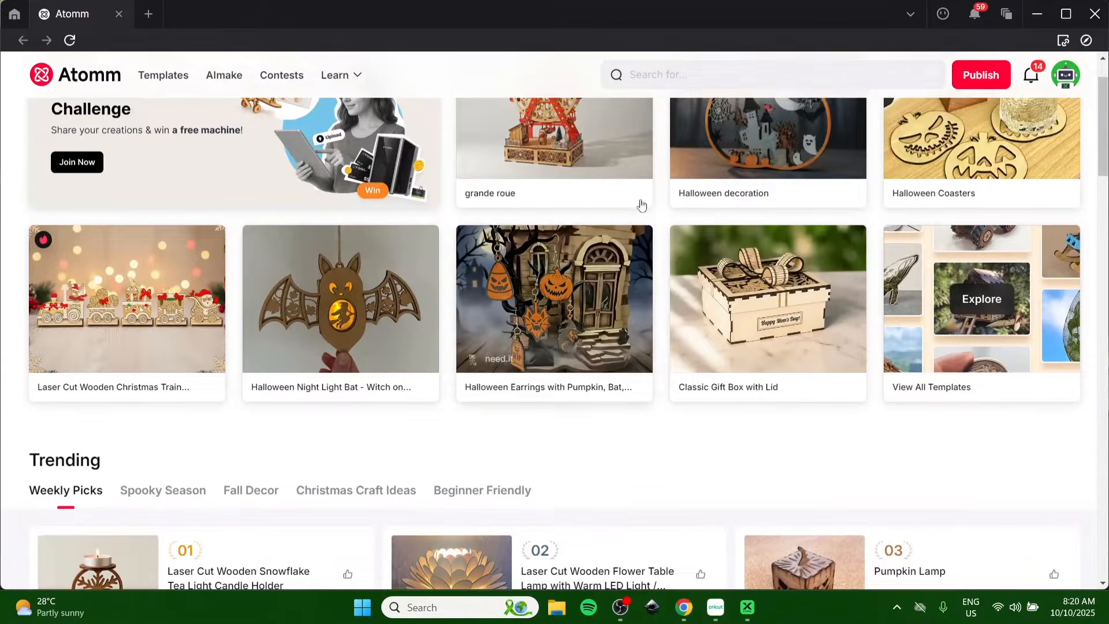
- Search Atomm for the earlier term "runes" and open the Multi layer Norse Shield Rune template
{"action": "left_click", "coordinate": [682, 75]}
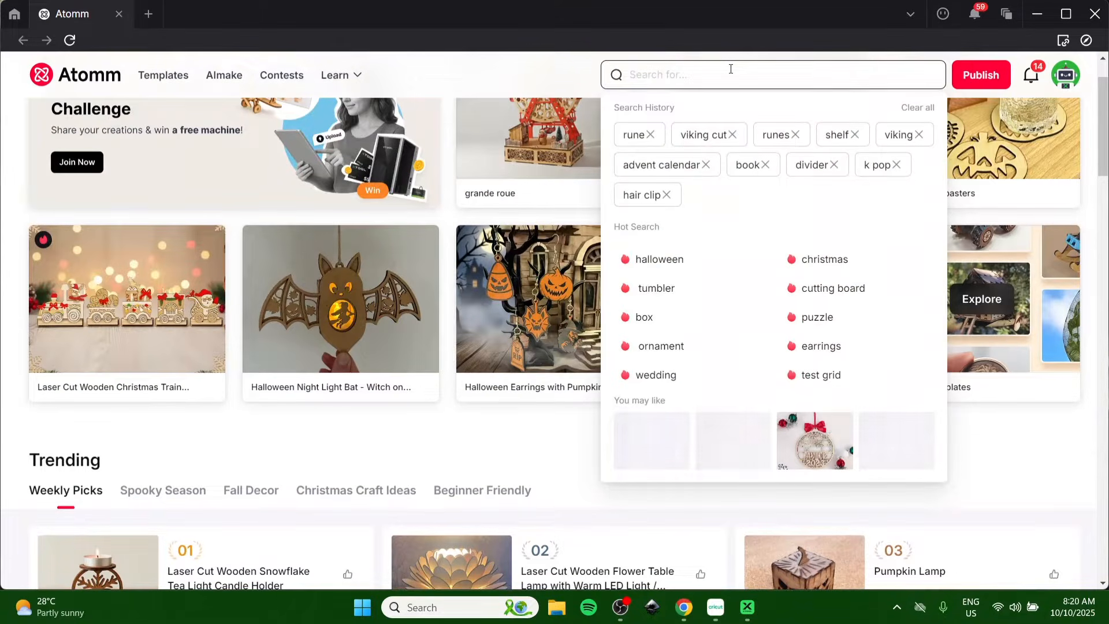
{"action": "left_click", "coordinate": [774, 138]}
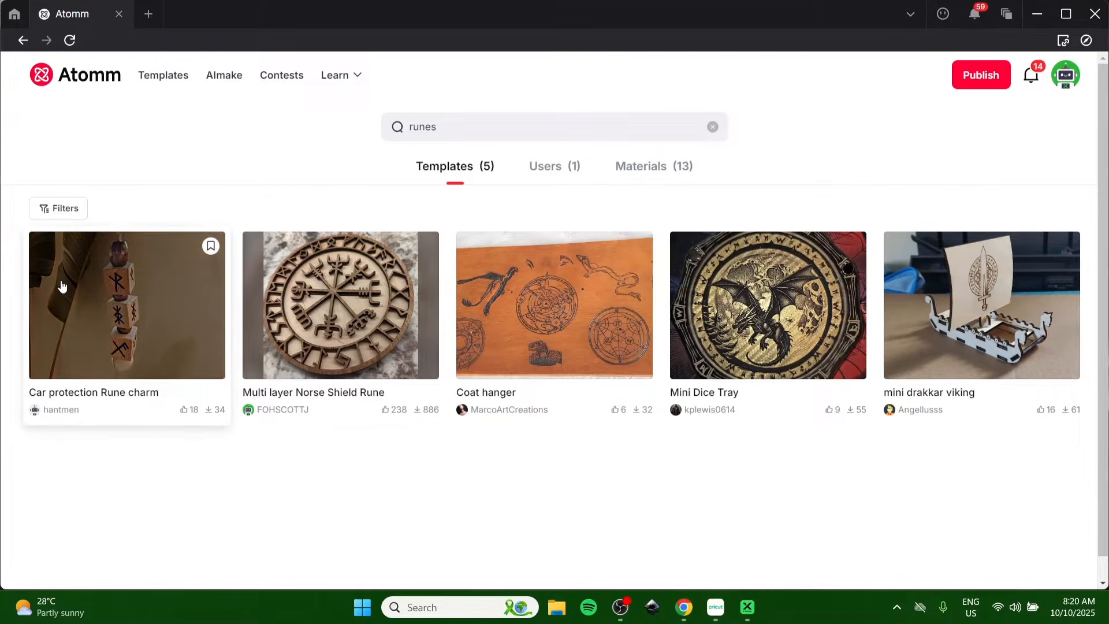
{"action": "left_click", "coordinate": [321, 319]}
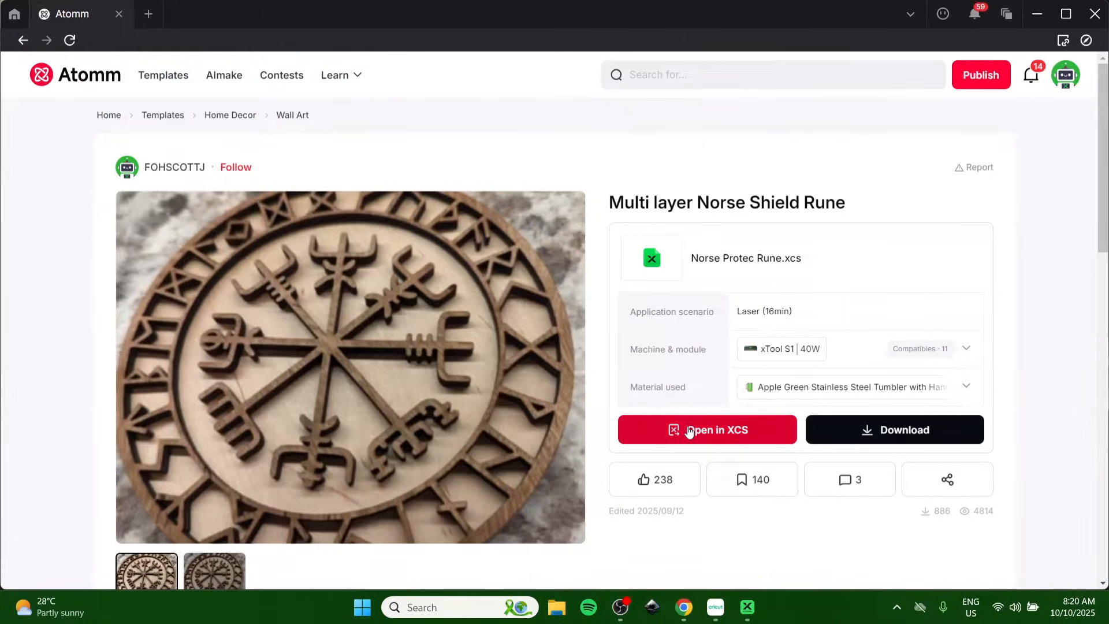
- Open the Norse shield template in XCS and accept changing its parameter settings to match the device's processing module
{"action": "mouse_move", "coordinate": [736, 349]}
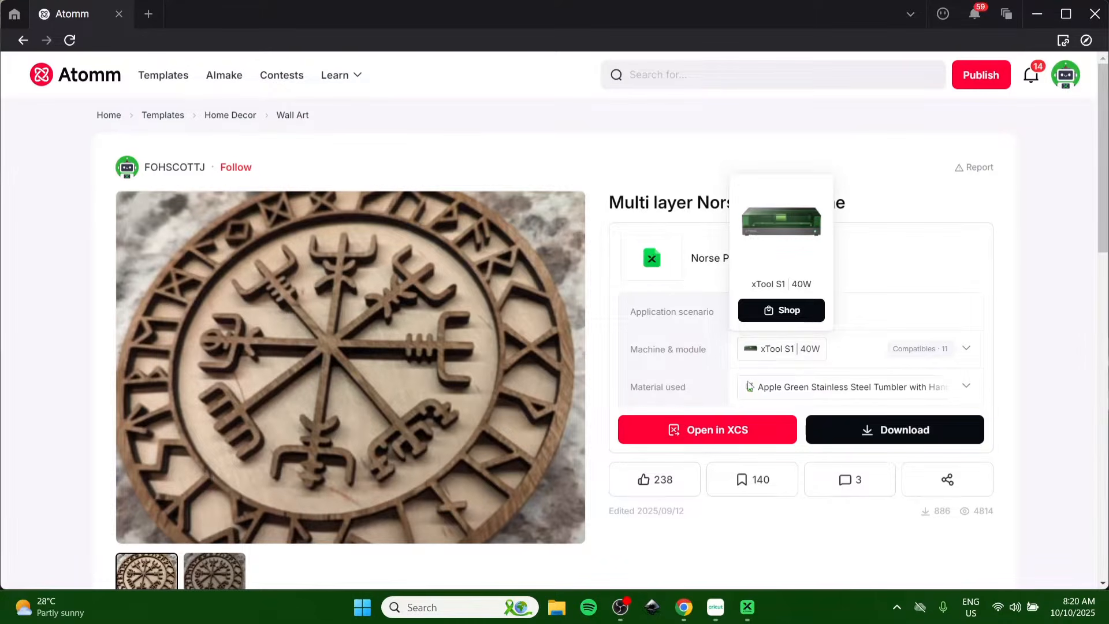
{"action": "left_click", "coordinate": [726, 428]}
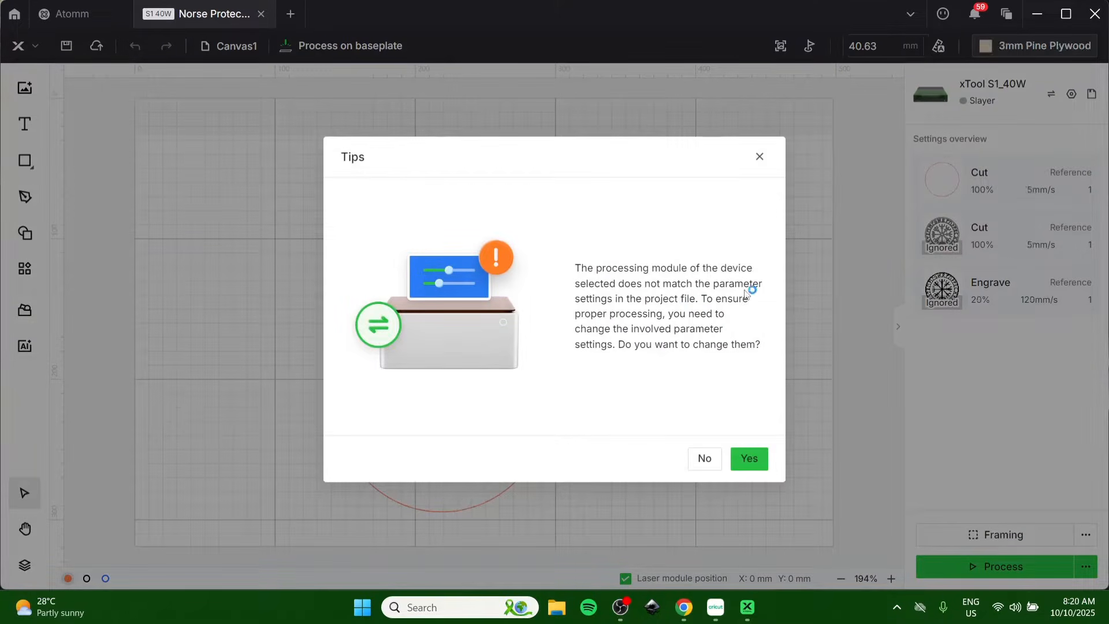
{"action": "left_click", "coordinate": [748, 458]}
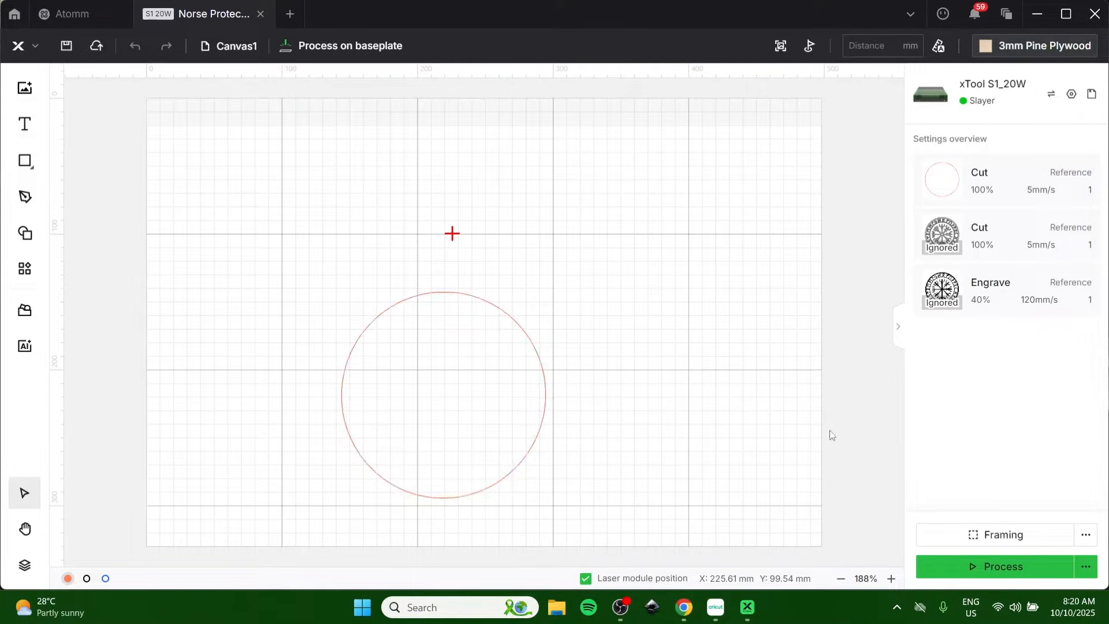
- Reassign the hidden engraving image from the blue layer to the green layer and check the objects on the black layer
{"action": "left_click", "coordinate": [107, 582]}
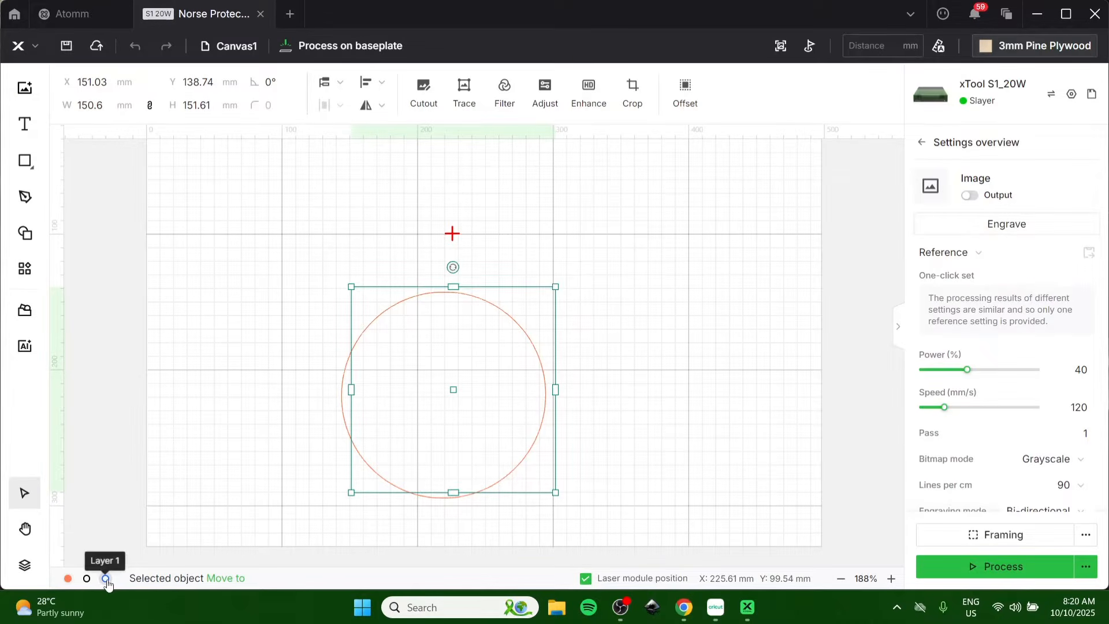
{"action": "right_click", "coordinate": [455, 450]}
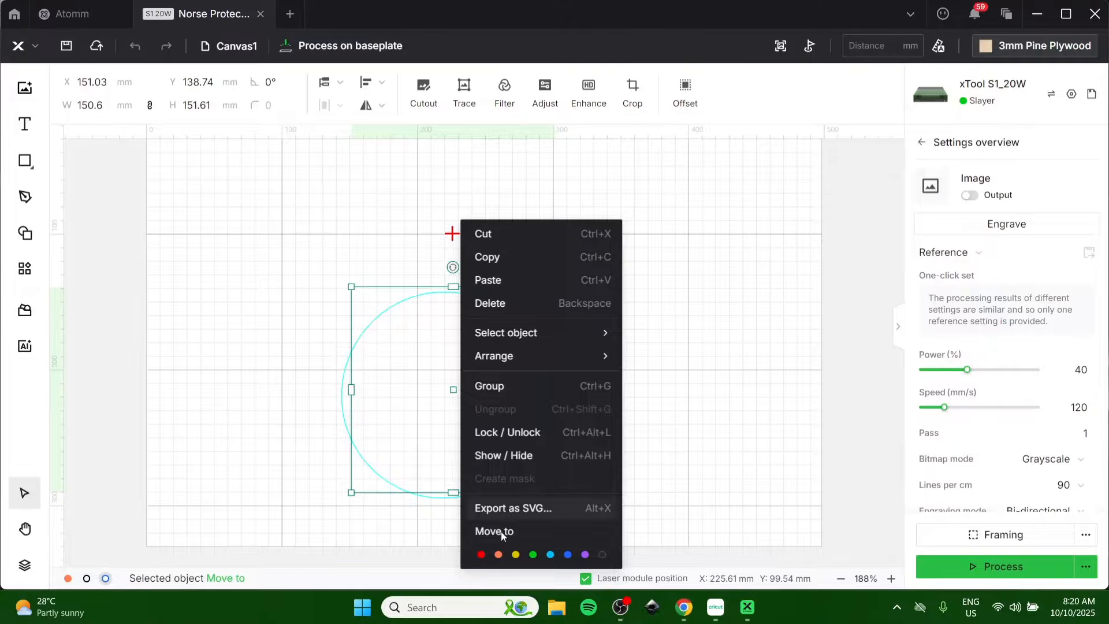
{"action": "left_click", "coordinate": [533, 554]}
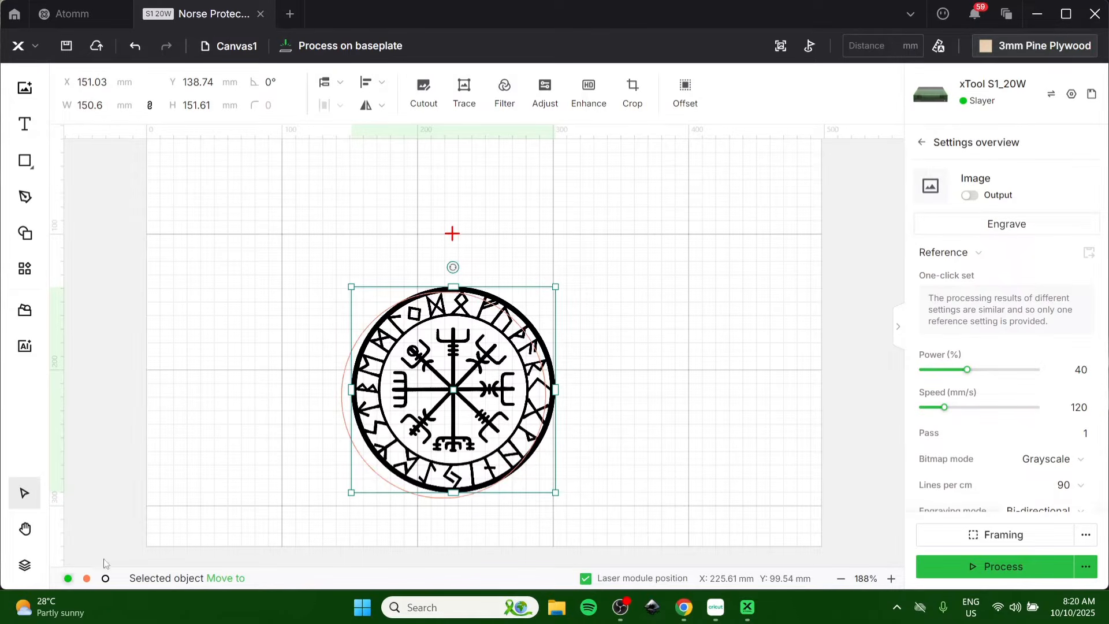
{"action": "left_click", "coordinate": [106, 579]}
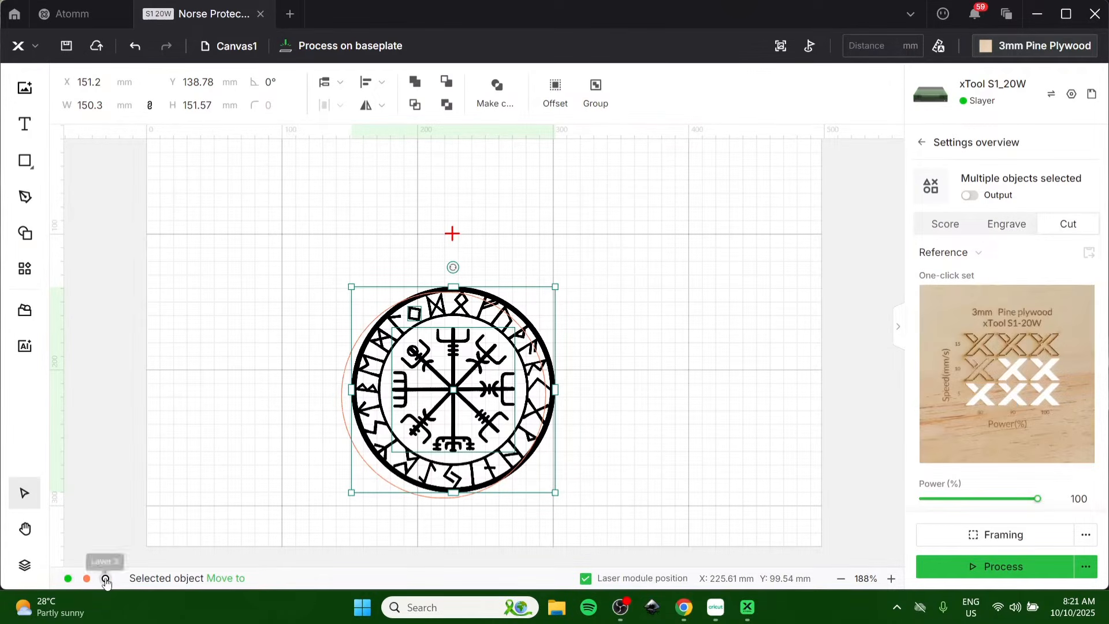
{"action": "left_click", "coordinate": [700, 291]}
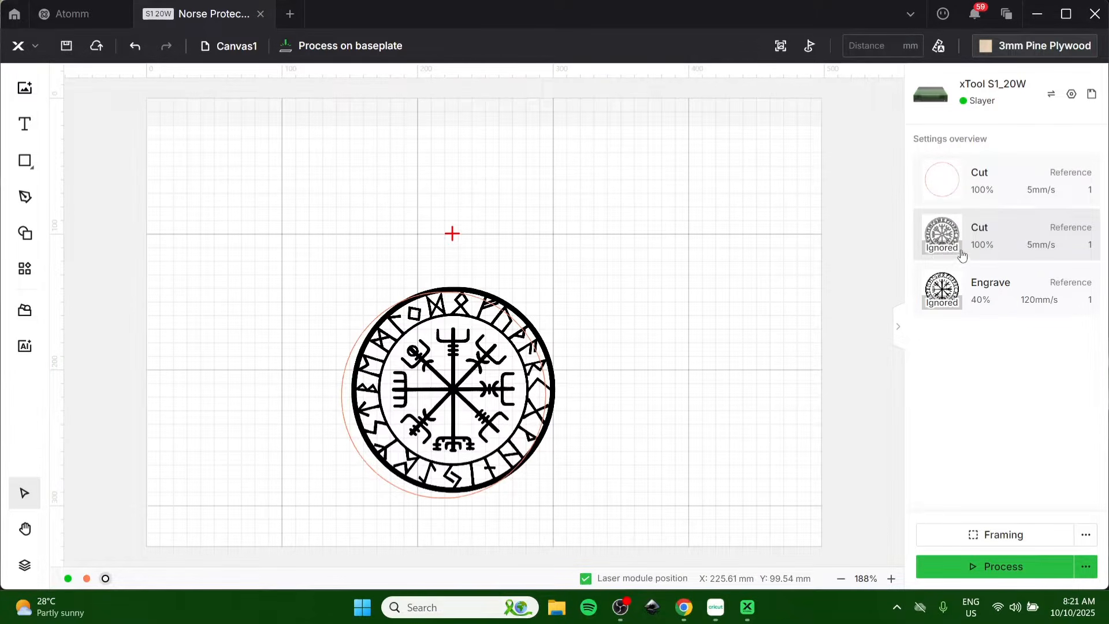
- Turn on output for both the ignored rune cut vectors and the ignored engraving image
{"action": "left_click", "coordinate": [942, 249]}
{"action": "left_click", "coordinate": [970, 195]}
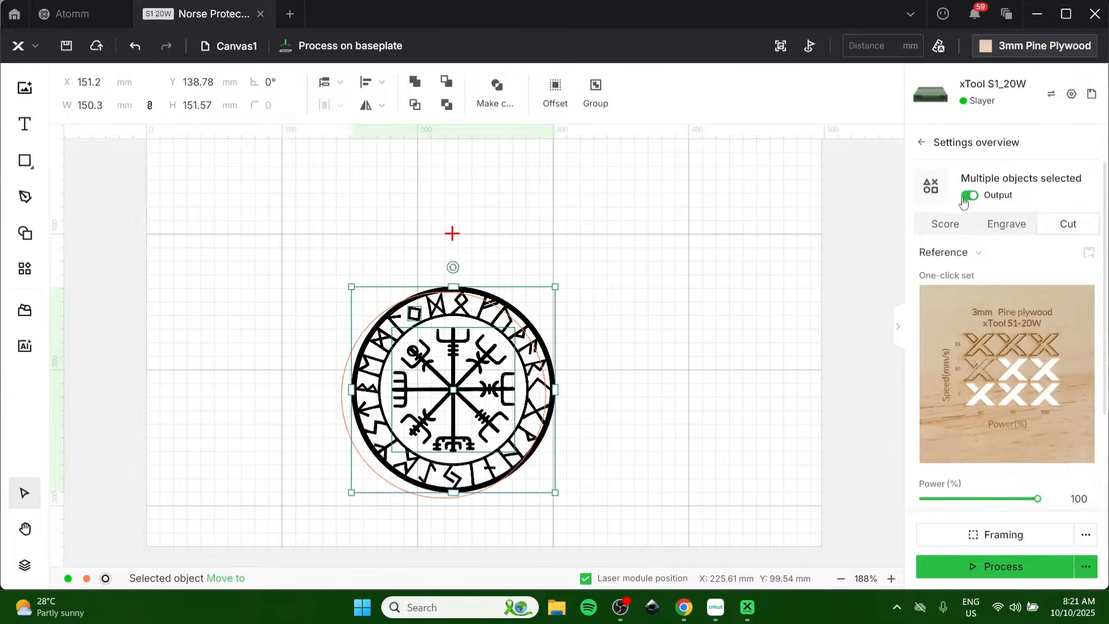
{"action": "left_click", "coordinate": [879, 215]}
{"action": "left_click", "coordinate": [954, 246]}
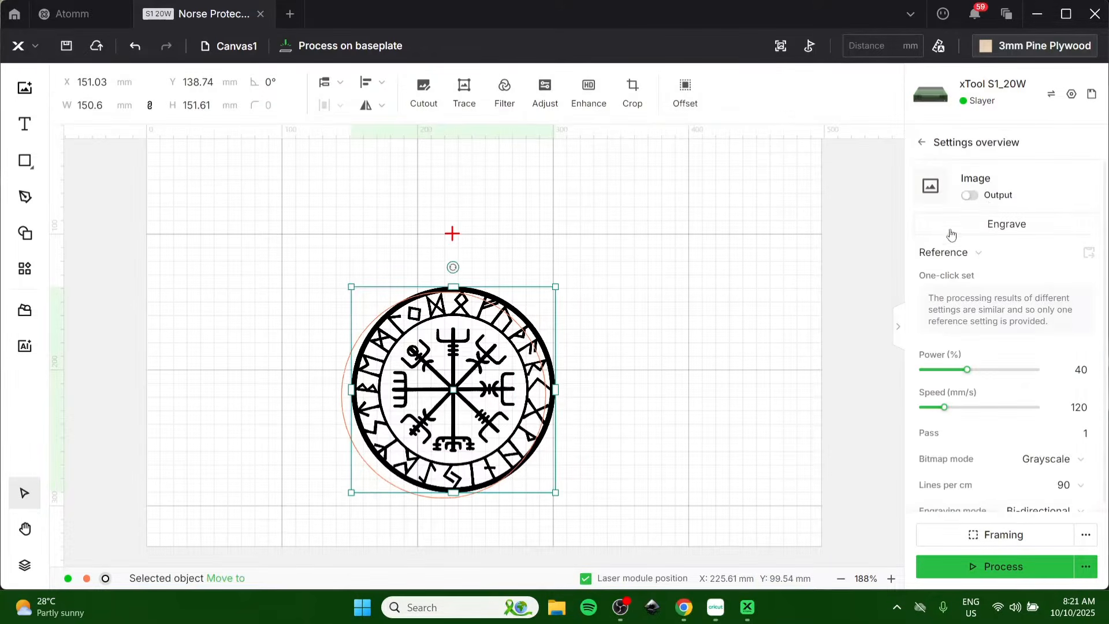
{"action": "left_click", "coordinate": [971, 195]}
{"action": "left_click", "coordinate": [733, 311]}
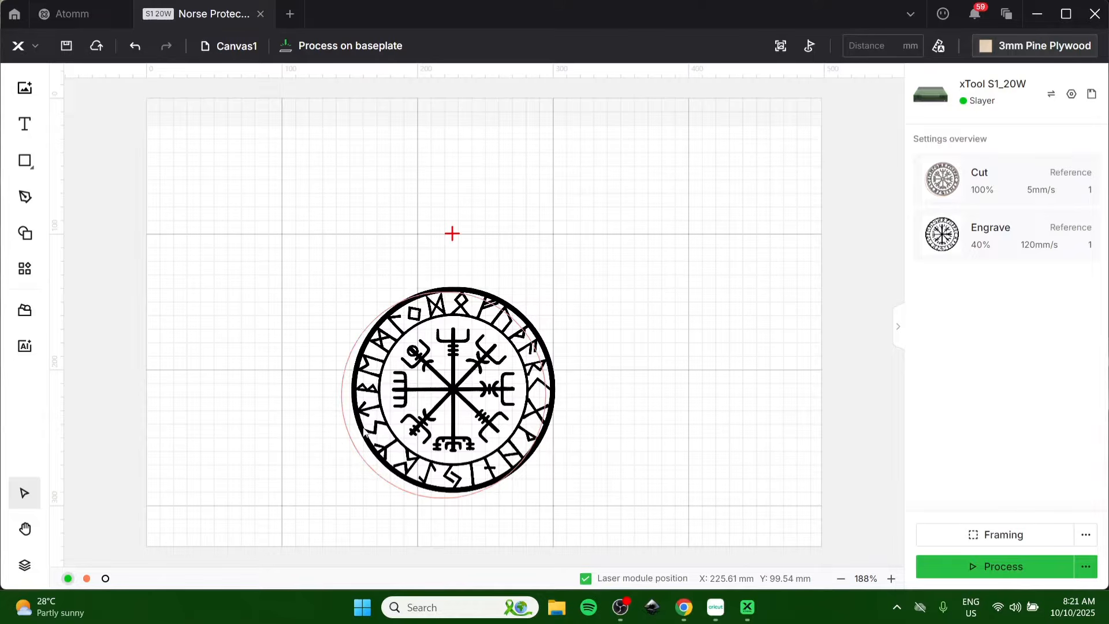
- Reassign the rune shield's cut vectors from the black layer to the green layer
{"action": "left_click", "coordinate": [104, 579]}
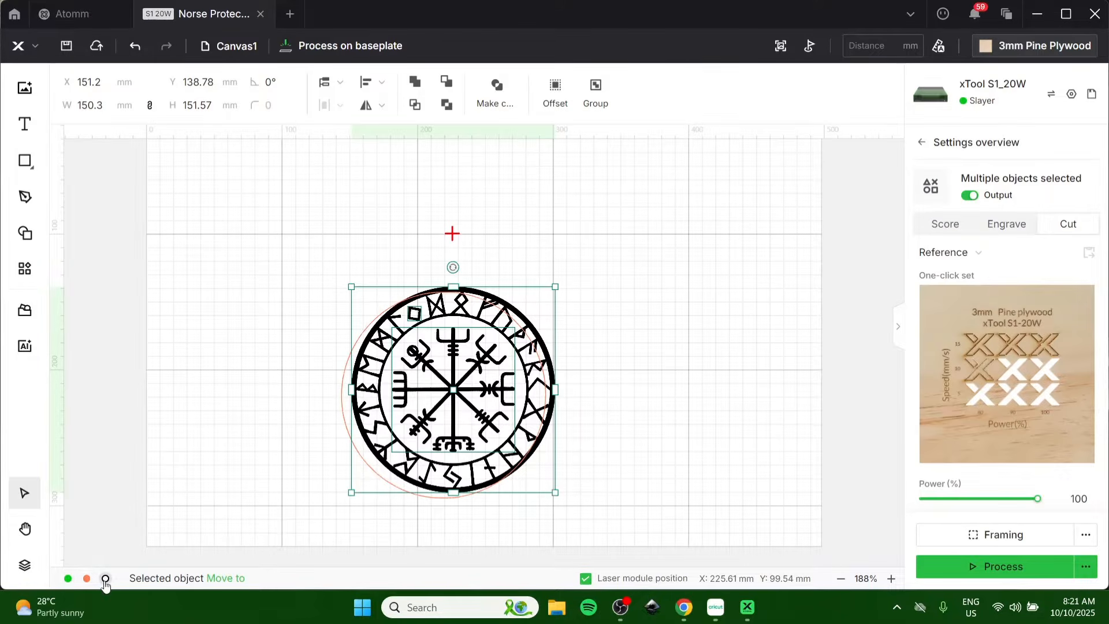
{"action": "right_click", "coordinate": [471, 306]}
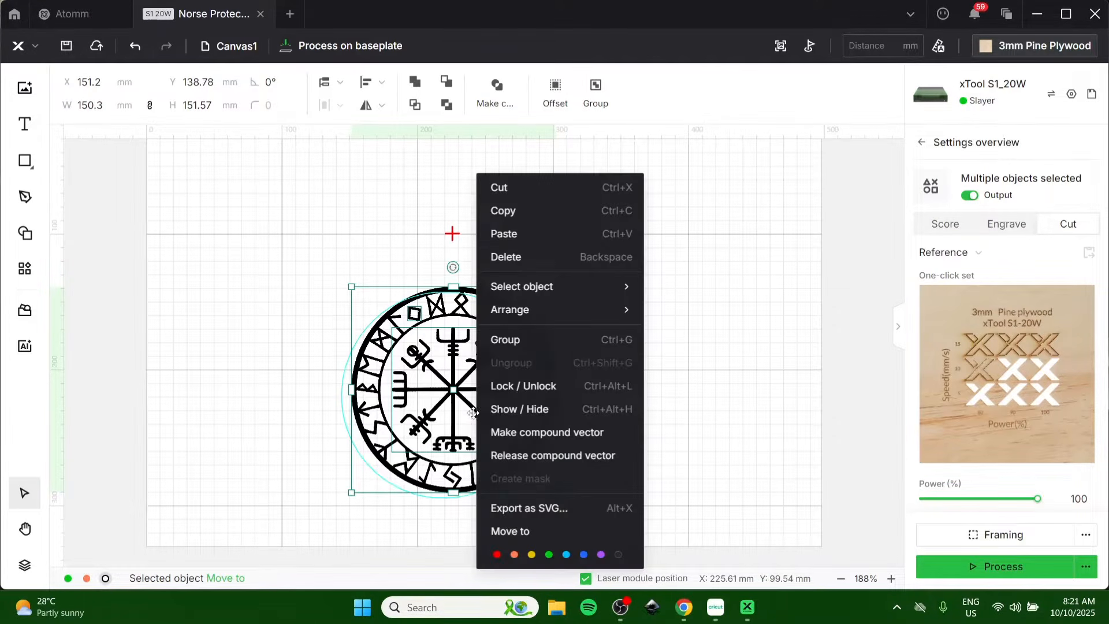
{"action": "left_click", "coordinate": [547, 556]}
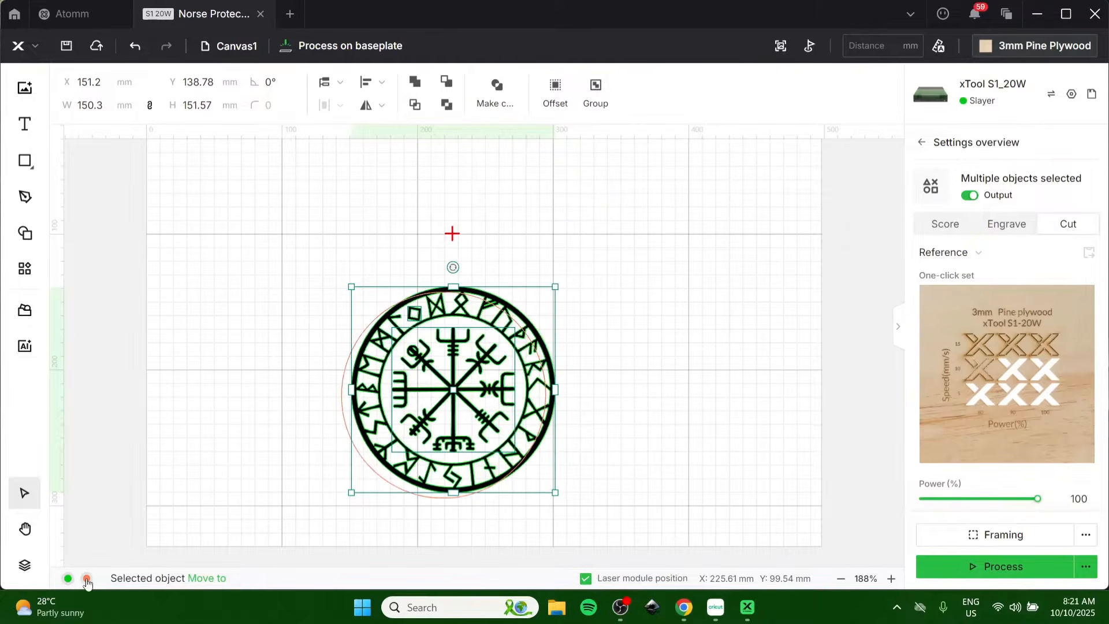
{"action": "left_click", "coordinate": [502, 399]}
{"action": "left_click", "coordinate": [829, 268]}
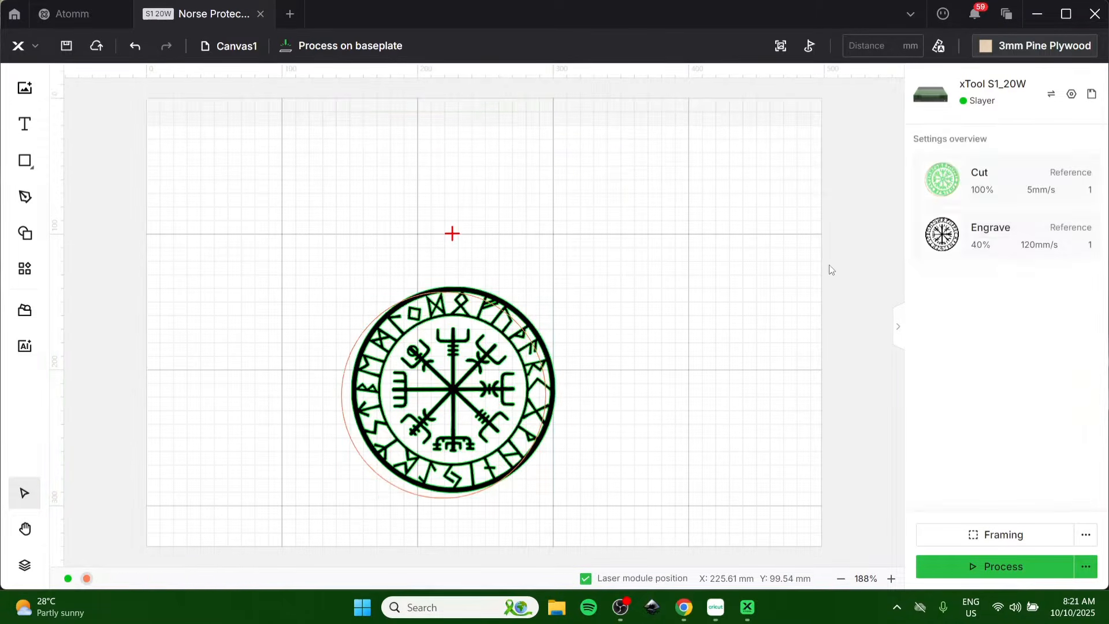
- Separate the overlapping pieces by moving the green rune outline right of the engraving image and the plain circle left of it
{"action": "left_click", "coordinate": [945, 234]}
{"action": "left_click", "coordinate": [775, 255]}
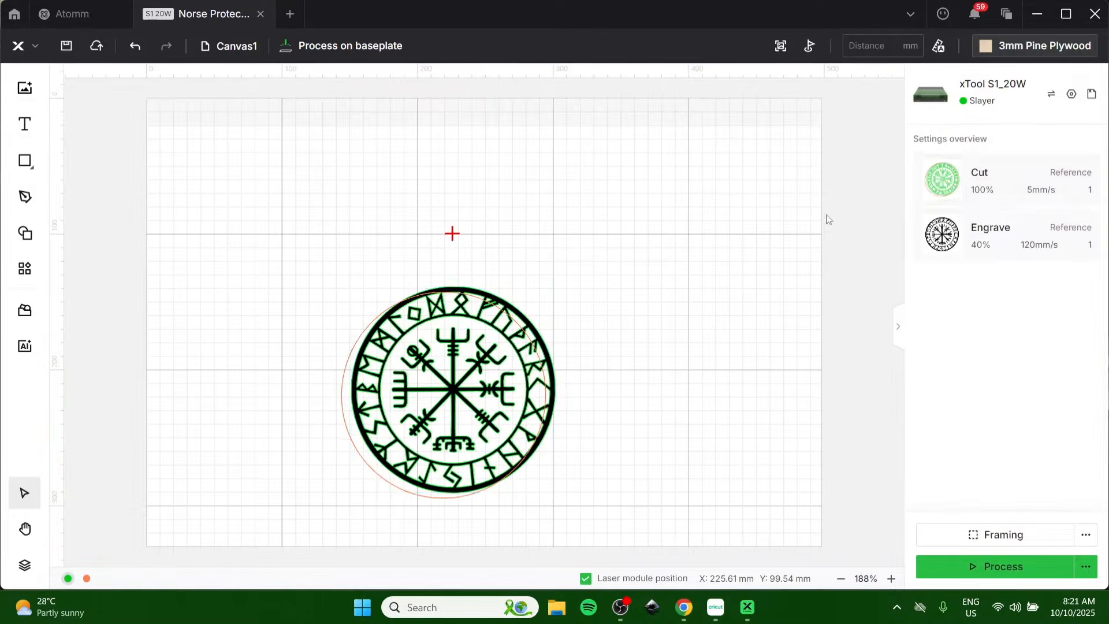
{"action": "left_click", "coordinate": [951, 179]}
{"action": "left_click", "coordinate": [785, 233]}
{"action": "left_click_drag", "start_coordinate": [512, 381], "coordinate": [688, 370]}
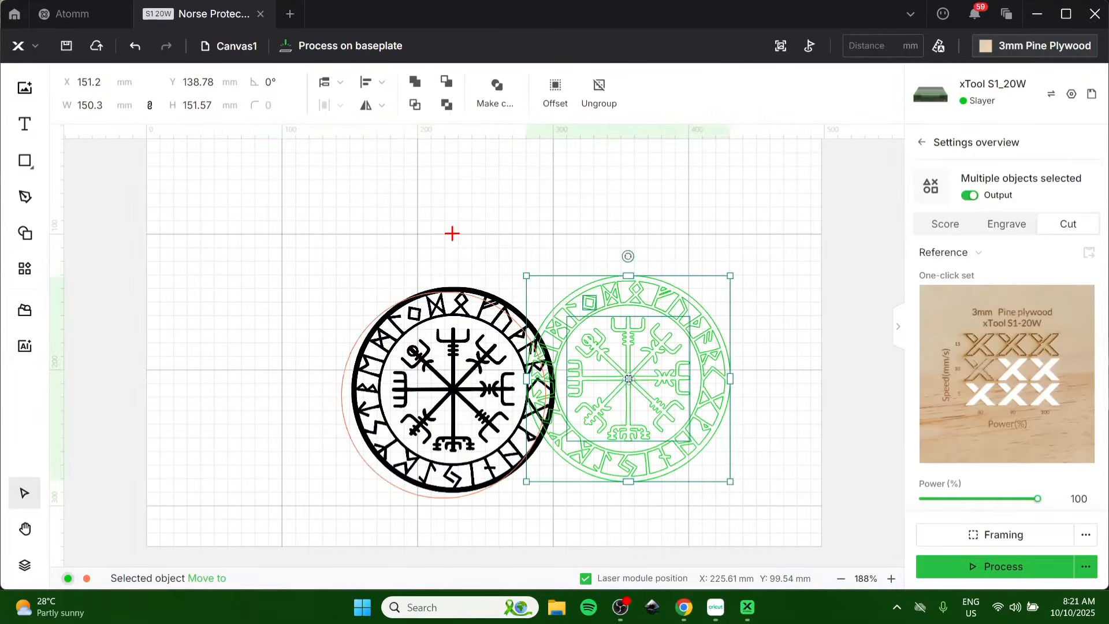
{"action": "left_click_drag", "start_coordinate": [427, 404], "coordinate": [216, 367]}
- Delete the black engraving image between the plain circle and the green rune outline
{"action": "left_click", "coordinate": [422, 406]}
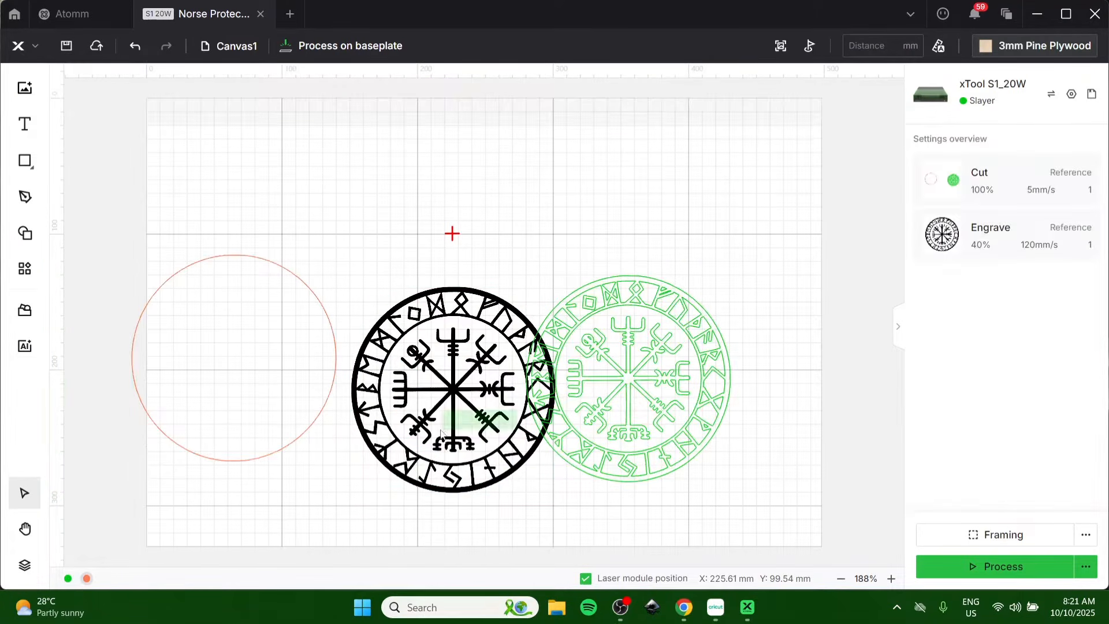
{"action": "left_click", "coordinate": [434, 383]}
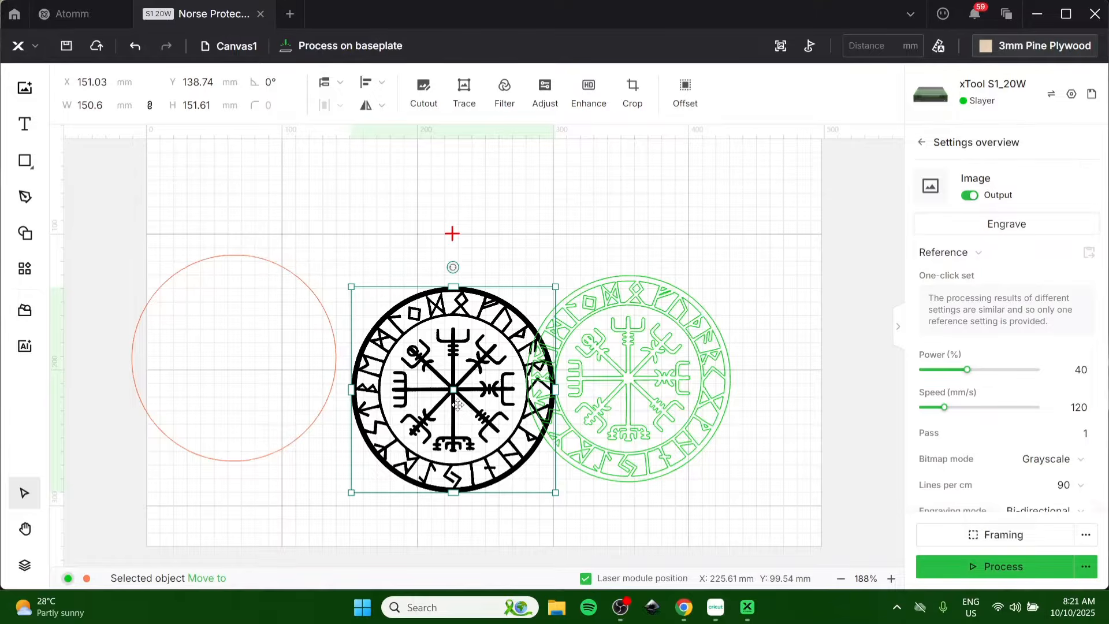
{"action": "key", "text": "Delete"}
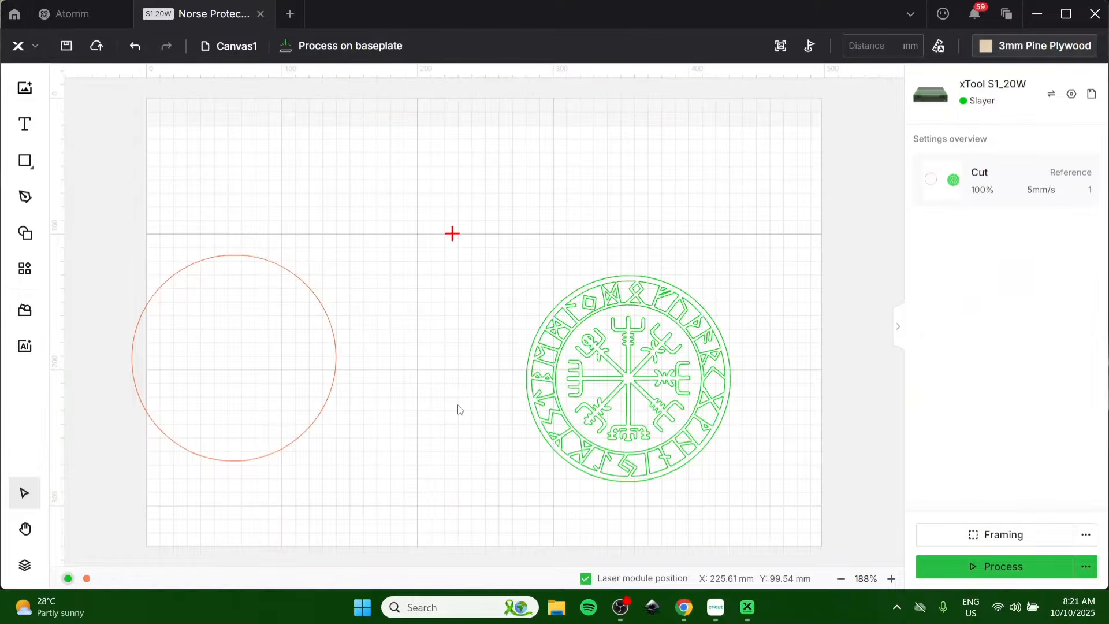
- Copy the green rune shield and place the pasted duplicate level with the original, between it and the plain circle
{"action": "left_click", "coordinate": [613, 388]}
{"action": "right_click", "coordinate": [612, 385]}
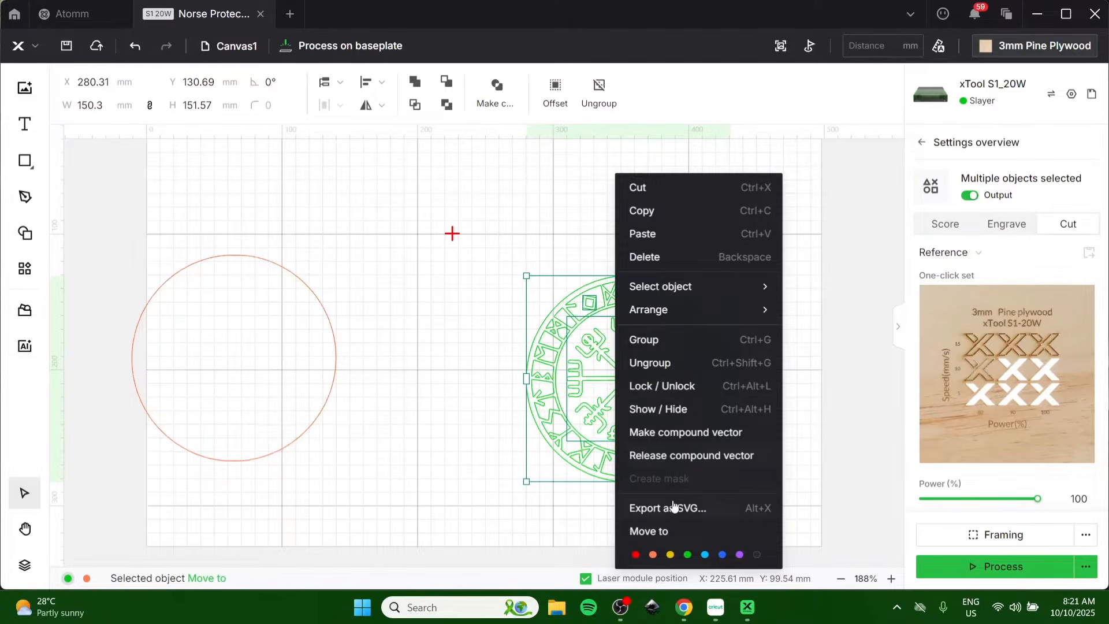
{"action": "left_click", "coordinate": [660, 211]}
{"action": "left_click", "coordinate": [384, 356]}
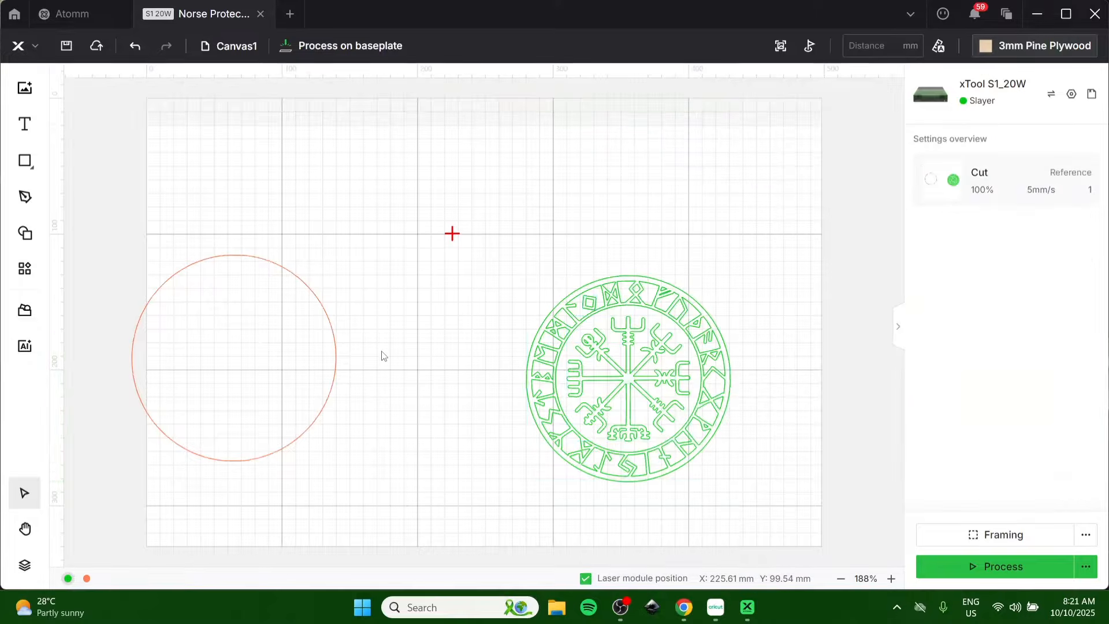
{"action": "right_click", "coordinate": [383, 355]}
{"action": "left_click", "coordinate": [400, 366]}
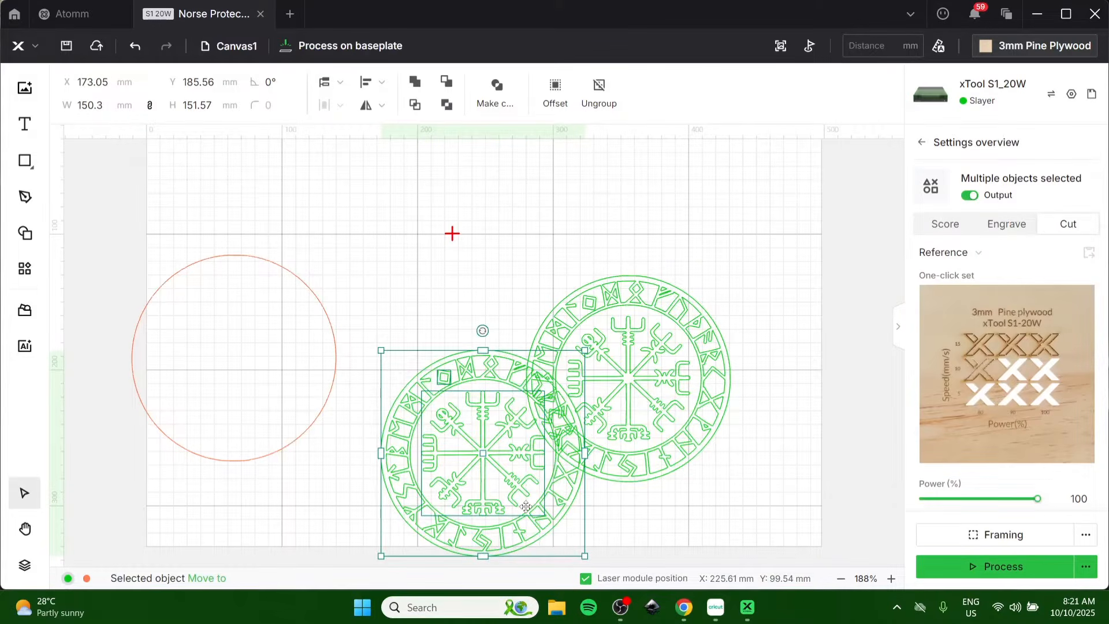
{"action": "left_click_drag", "start_coordinate": [526, 506], "coordinate": [452, 420]}
- Assign the original rune shield on the right of the canvas to the red layer
{"action": "left_click", "coordinate": [693, 377]}
{"action": "right_click", "coordinate": [693, 377]}
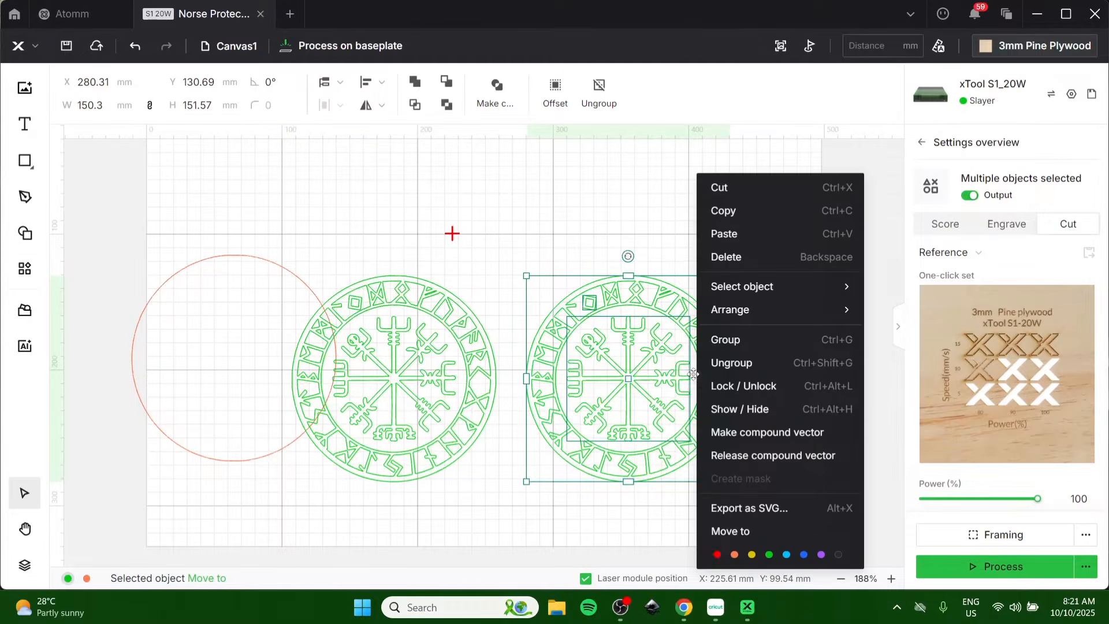
{"action": "left_click", "coordinate": [717, 554]}
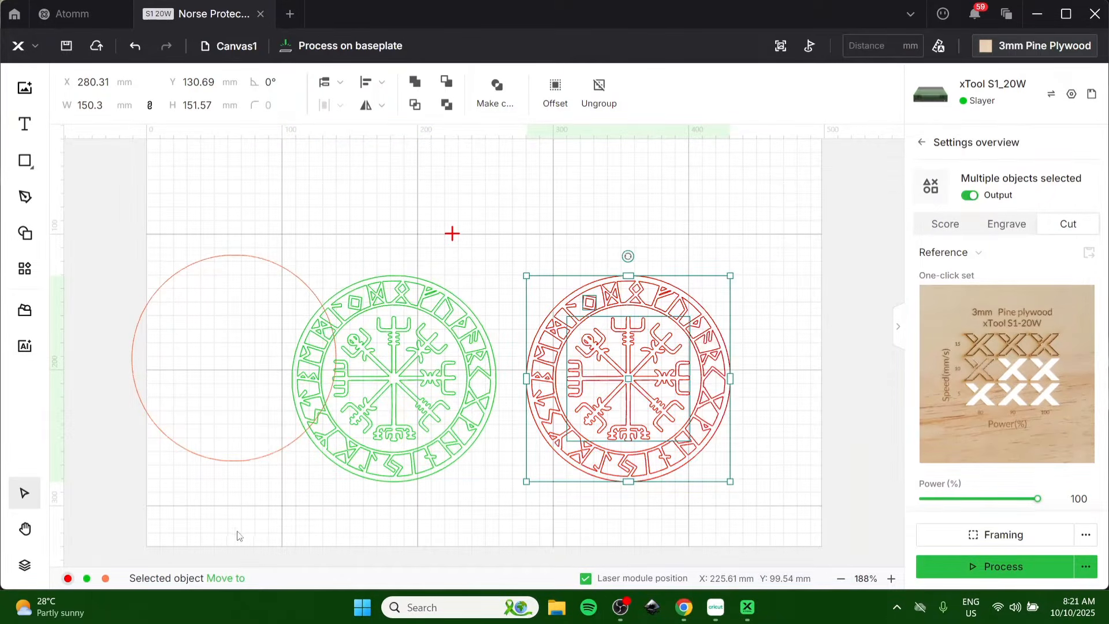
- Assign the plain circle to the red layer and align it over the green rune shield at about X 107 mm, Y 131 mm
{"action": "left_click", "coordinate": [106, 580]}
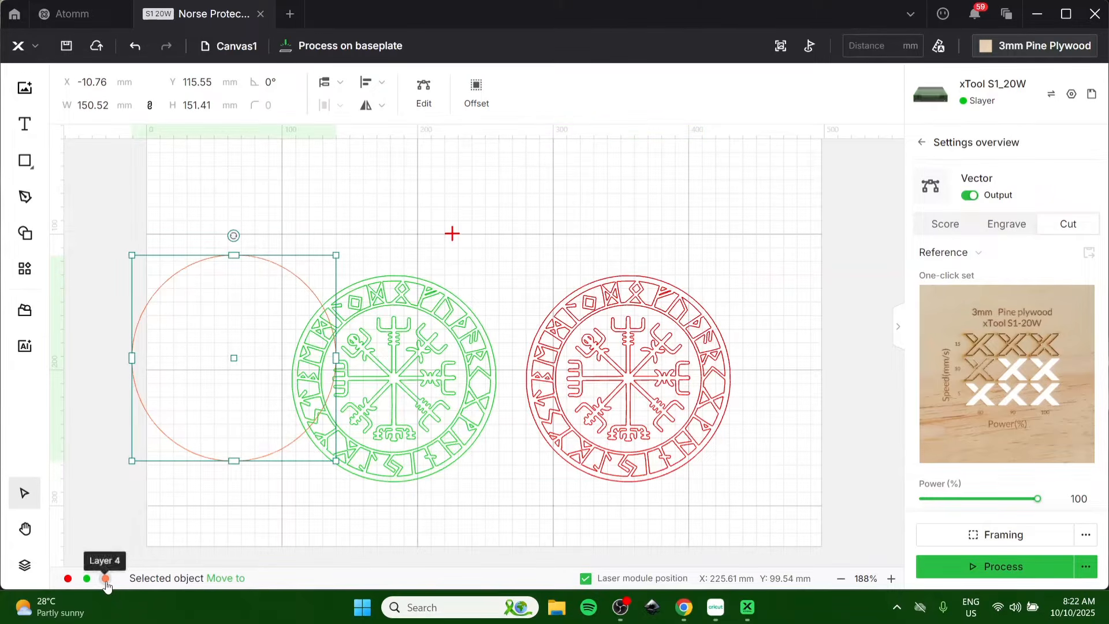
{"action": "right_click", "coordinate": [196, 456]}
{"action": "left_click", "coordinate": [224, 556]}
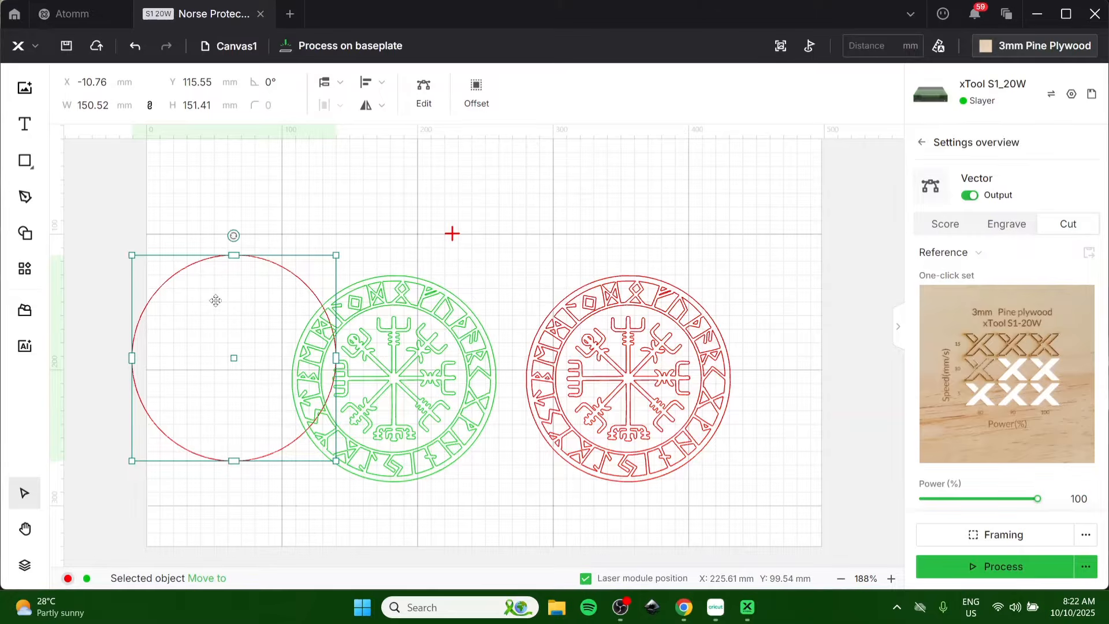
{"action": "left_click_drag", "start_coordinate": [203, 346], "coordinate": [371, 368]}
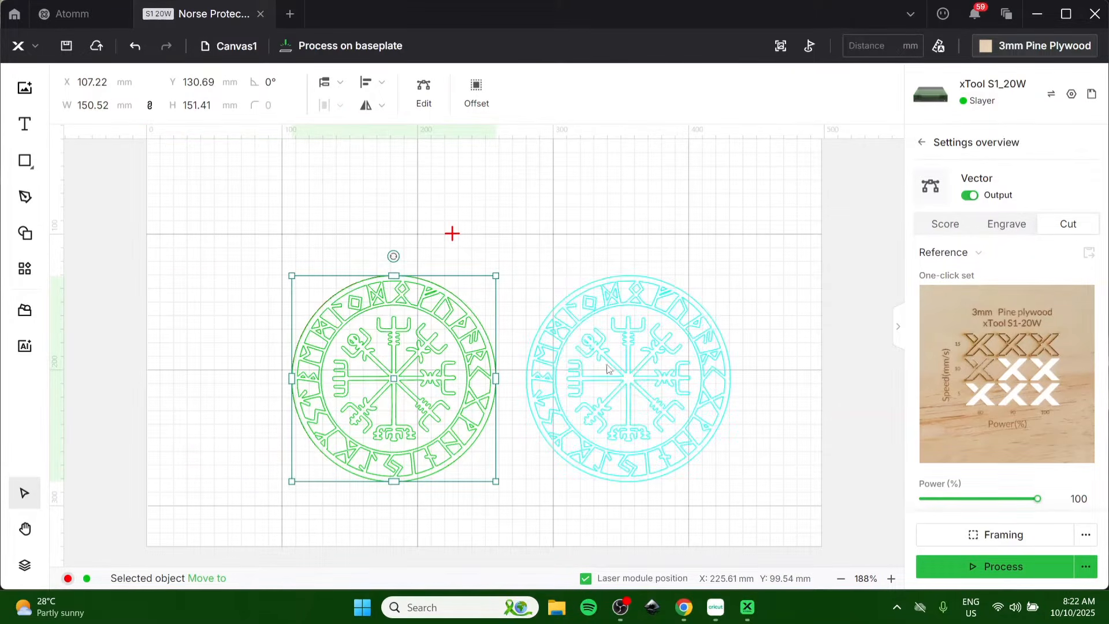
- Move the red rune shield to about X 283 mm, Y 145 mm, and centre-align the green rune shield with its plain circle
{"action": "left_click_drag", "start_coordinate": [607, 369], "coordinate": [617, 382]}
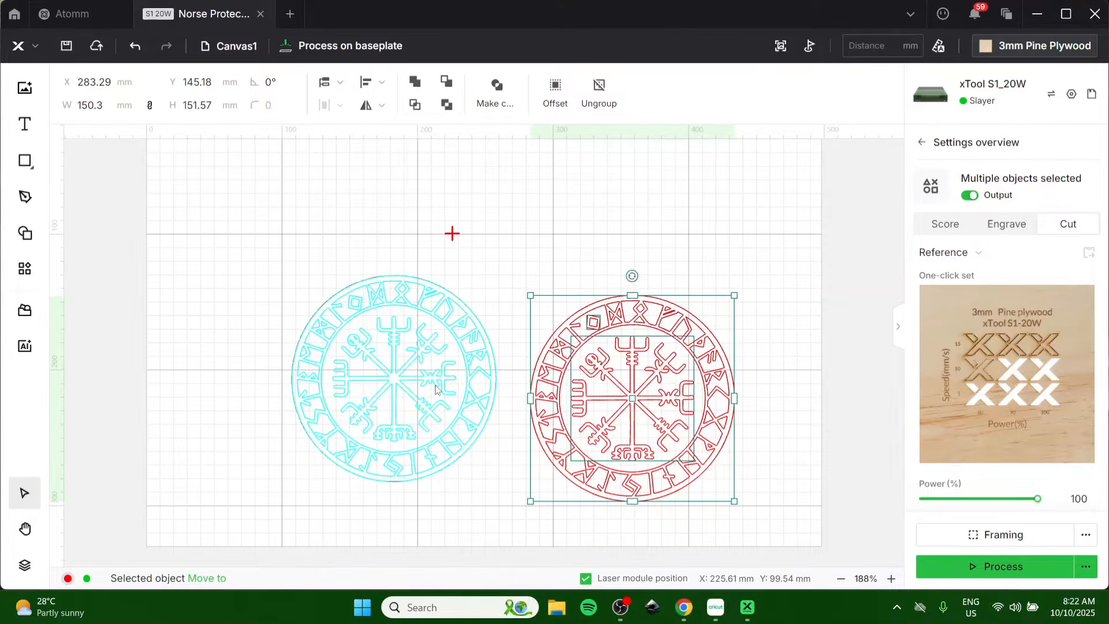
{"action": "left_click_drag", "start_coordinate": [250, 208], "coordinate": [516, 521]}
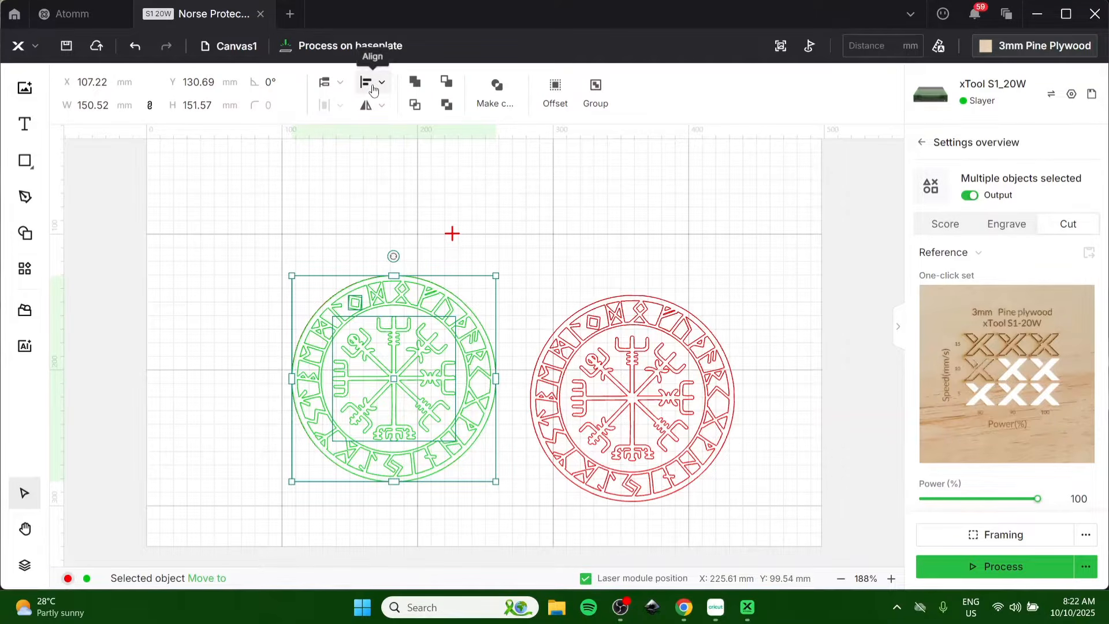
{"action": "mouse_move", "coordinate": [372, 90]}
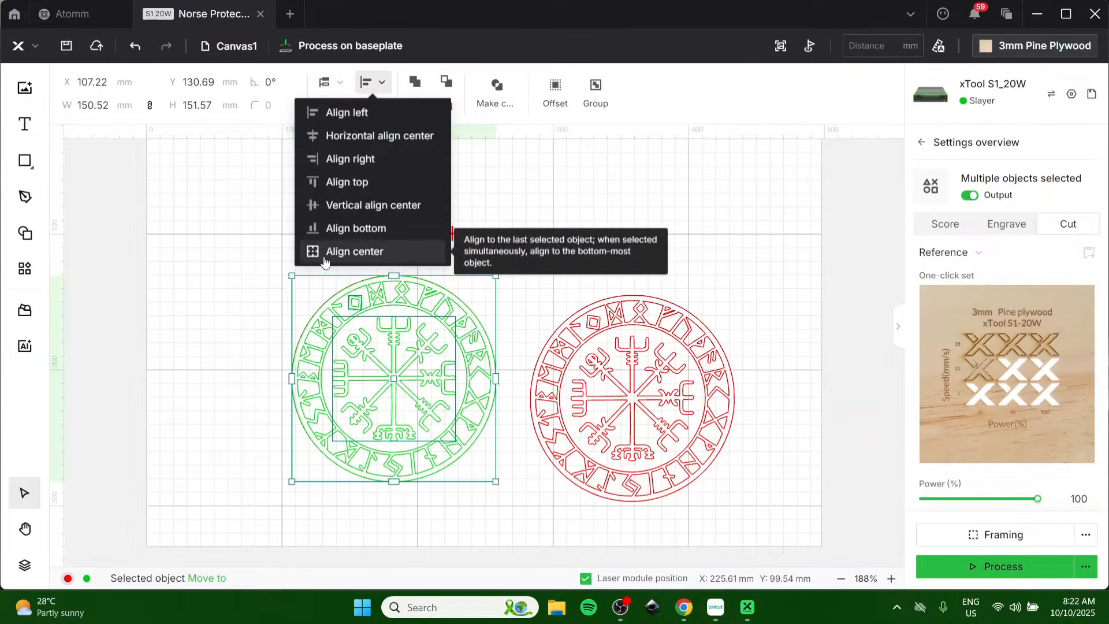
{"action": "left_click", "coordinate": [351, 257]}
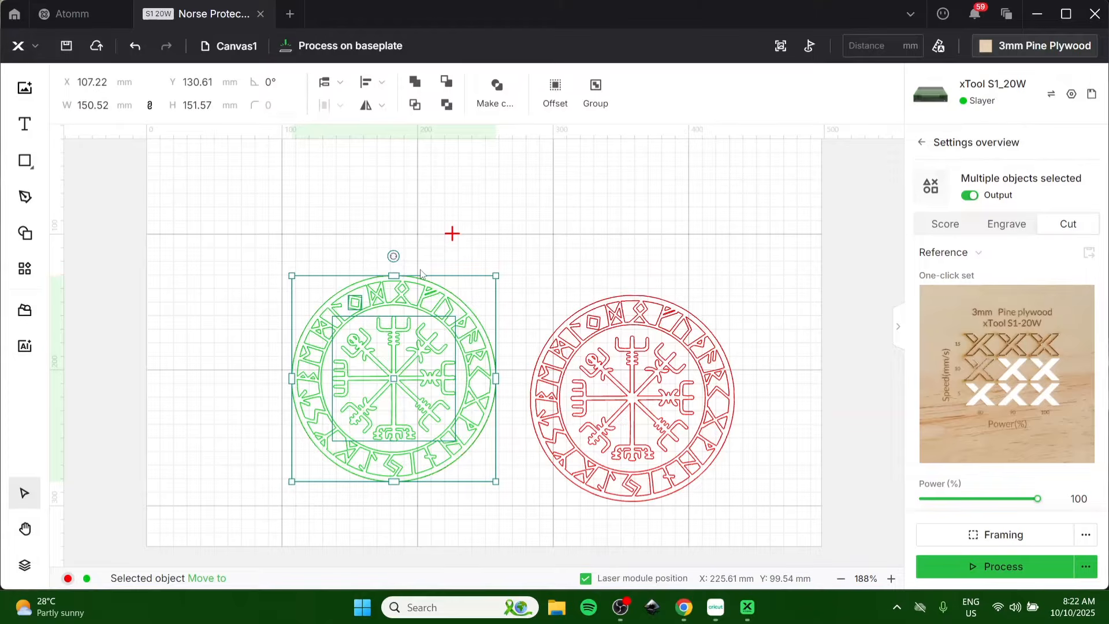
{"action": "left_click", "coordinate": [572, 242]}
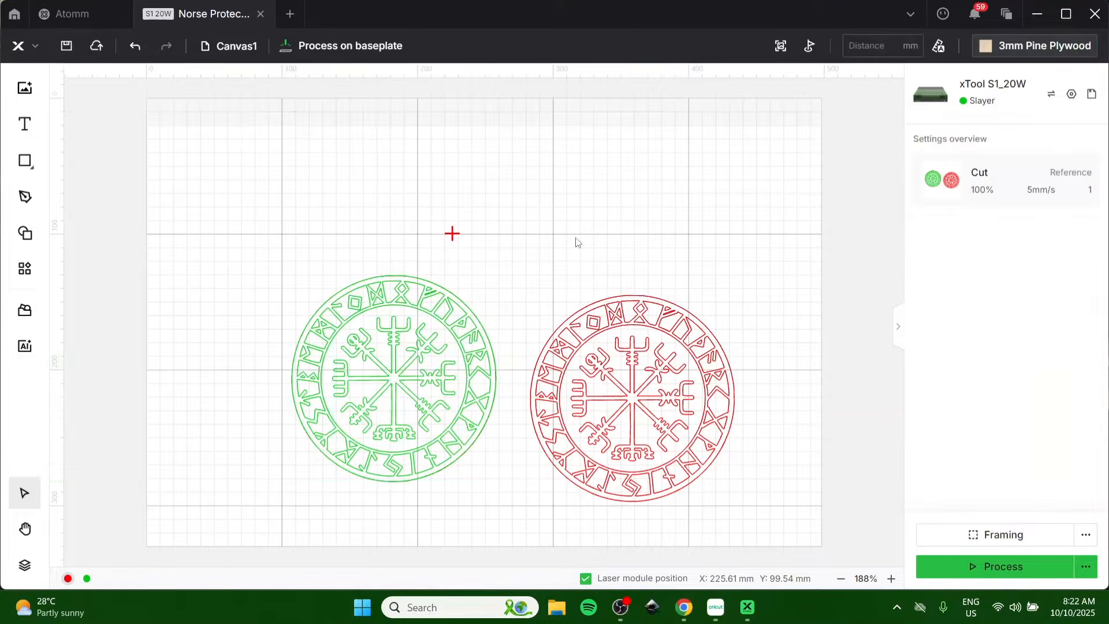
- Set the red rune shield's cut speed to 9 mm/s and its passes to 2
{"action": "left_click", "coordinate": [640, 400]}
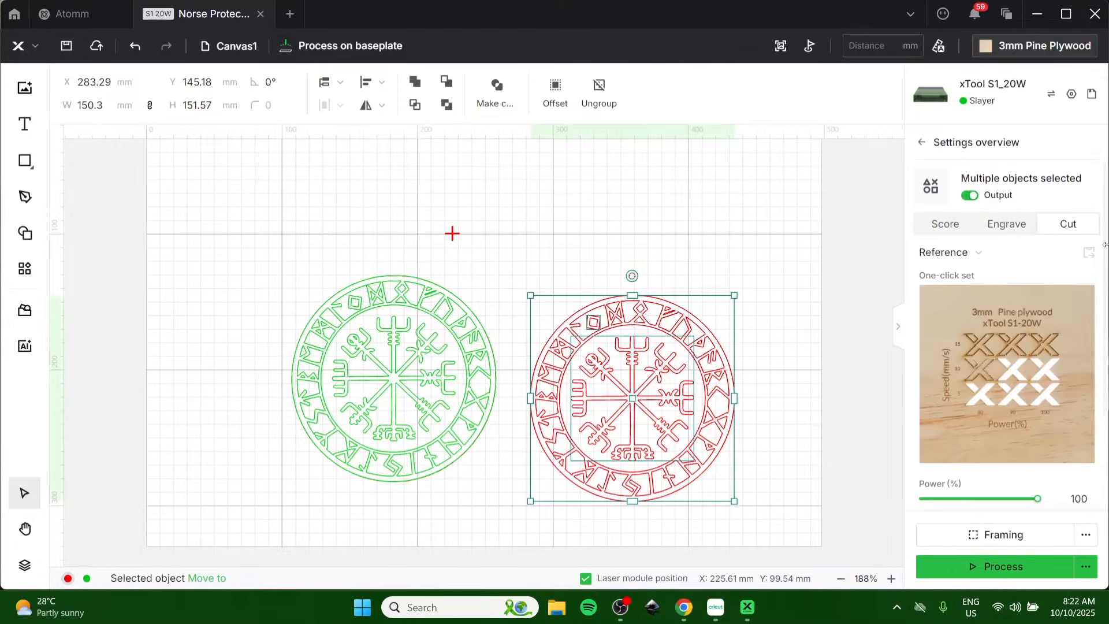
{"action": "scroll", "coordinate": [1036, 457], "scroll_direction": "down", "scroll_amount": 3}
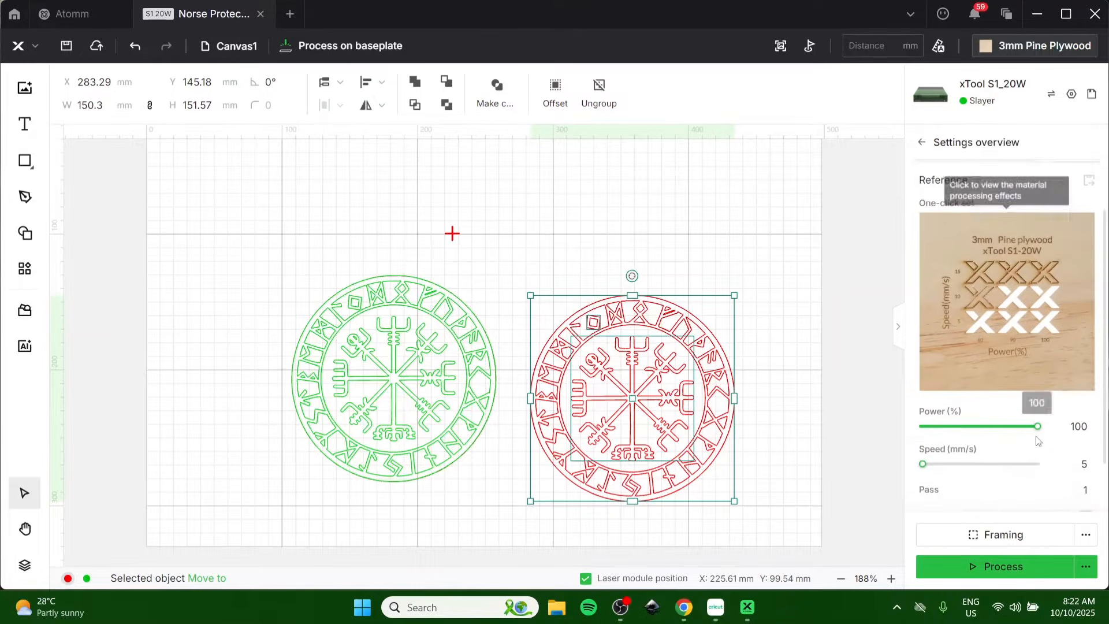
{"action": "left_click", "coordinate": [1078, 397]}
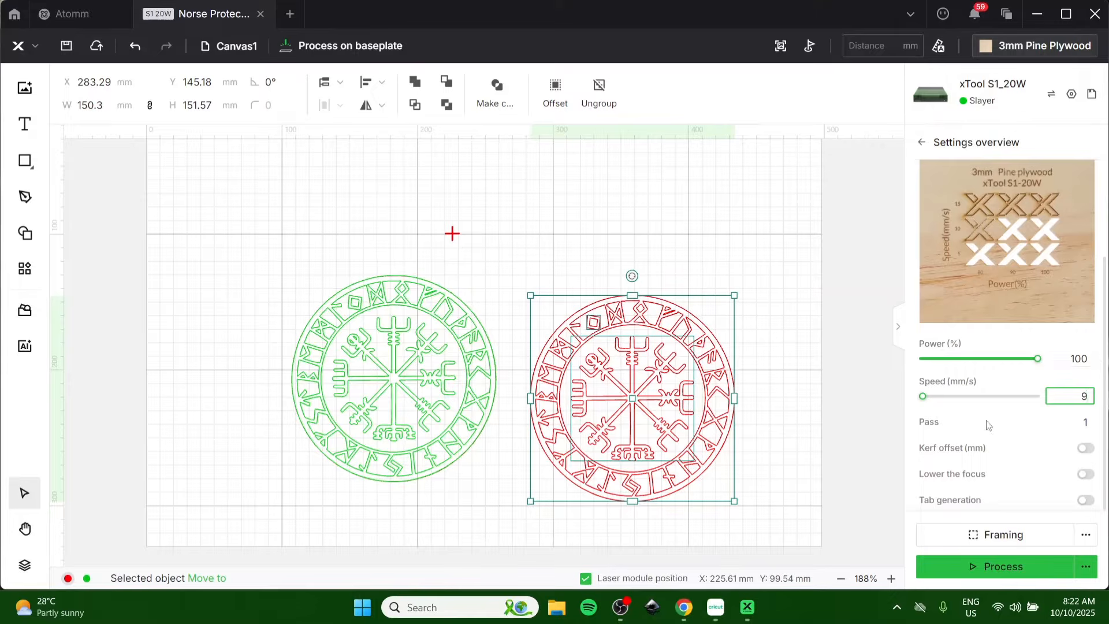
{"action": "left_click", "coordinate": [1078, 420]}
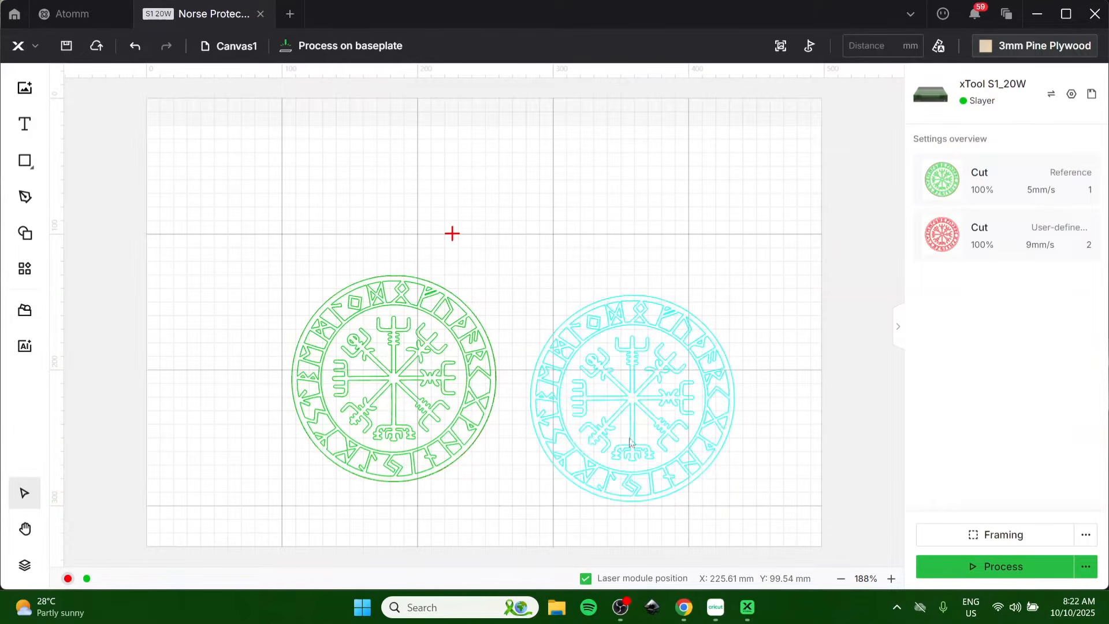
- Shift the red rune shield upward, then apply the 3mm Wood cut preset at 9 mm/s to it and the plain circle
{"action": "left_click_drag", "start_coordinate": [633, 440], "coordinate": [650, 384]}
{"action": "left_click", "coordinate": [374, 354], "text": "shift"}
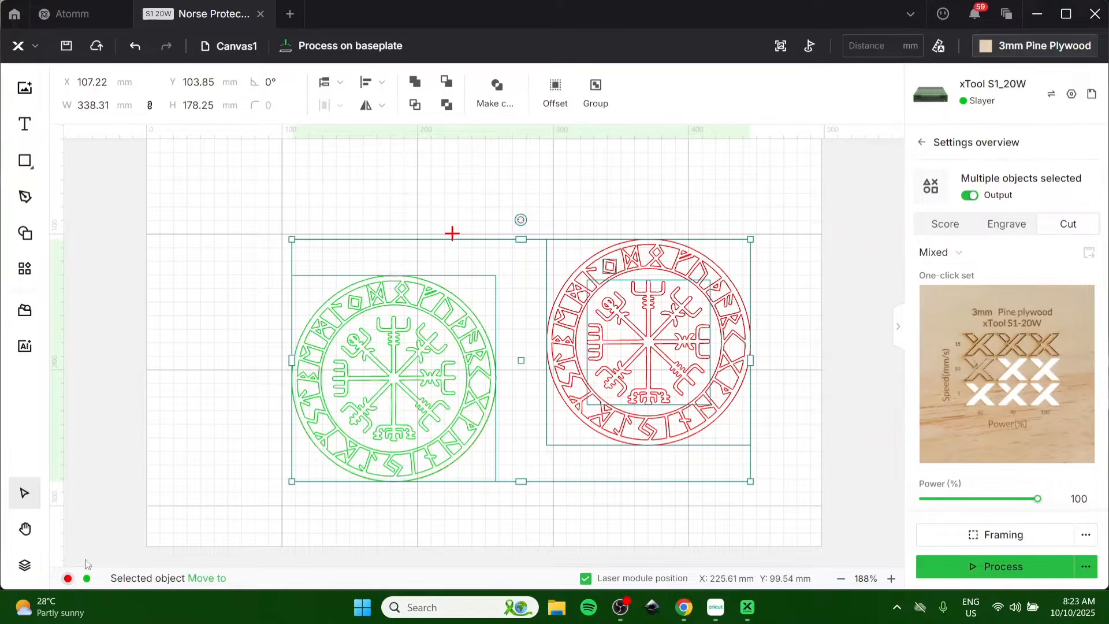
{"action": "left_click", "coordinate": [950, 258]}
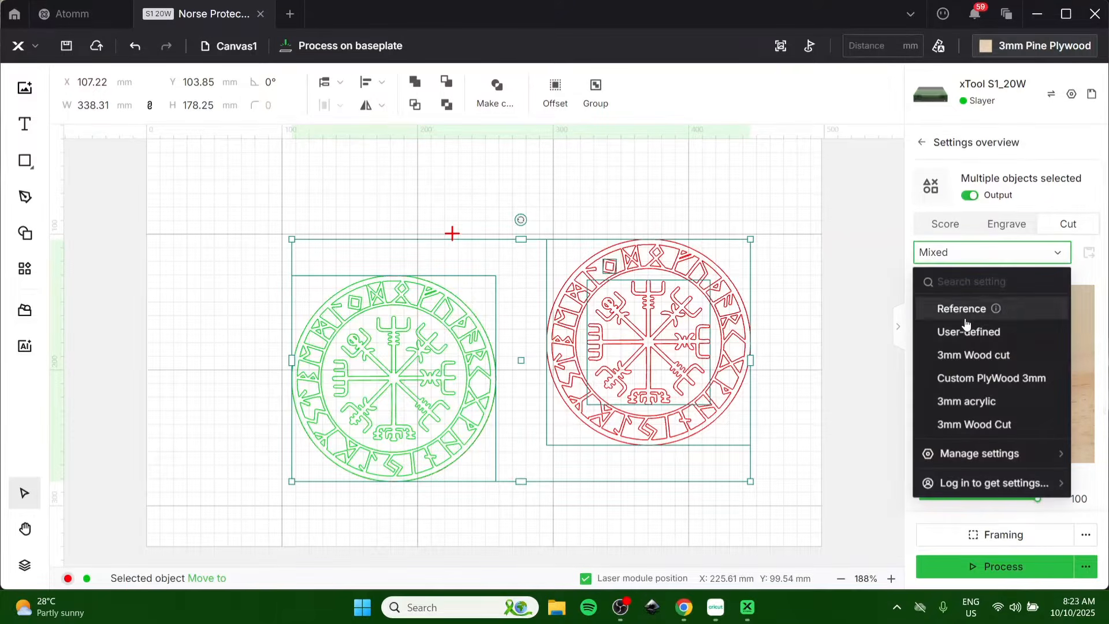
{"action": "left_click", "coordinate": [969, 359]}
{"action": "scroll", "coordinate": [1023, 415], "scroll_direction": "down", "scroll_amount": 3}
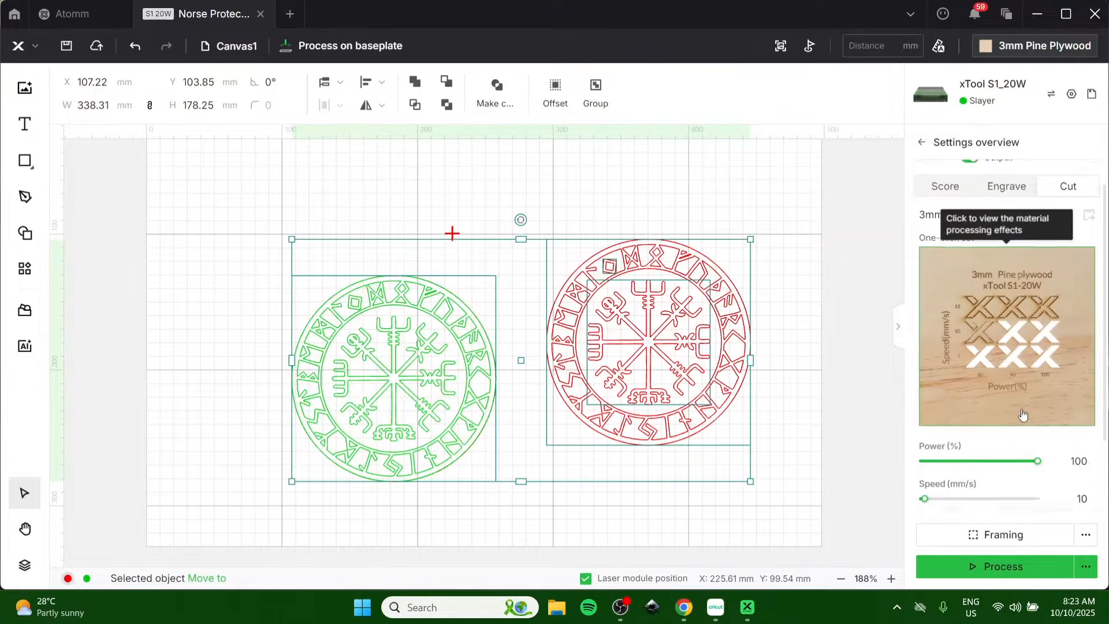
{"action": "scroll", "coordinate": [1091, 420], "scroll_direction": "down", "scroll_amount": 2}
{"action": "left_click", "coordinate": [1078, 396]}
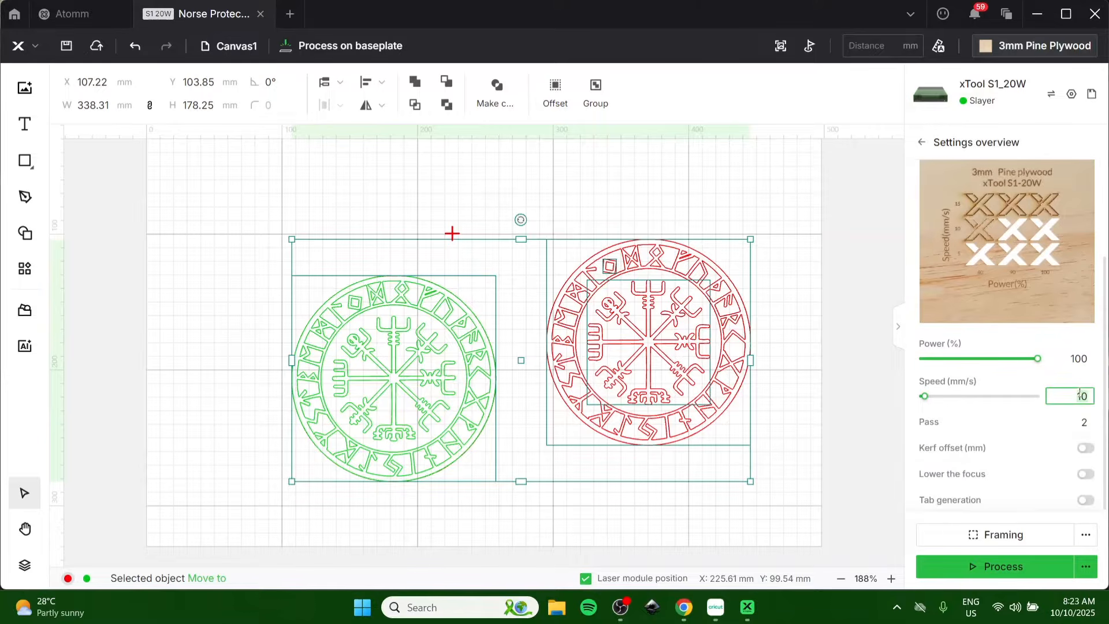
{"action": "type", "text": "9"}
{"action": "key", "text": "Return"}
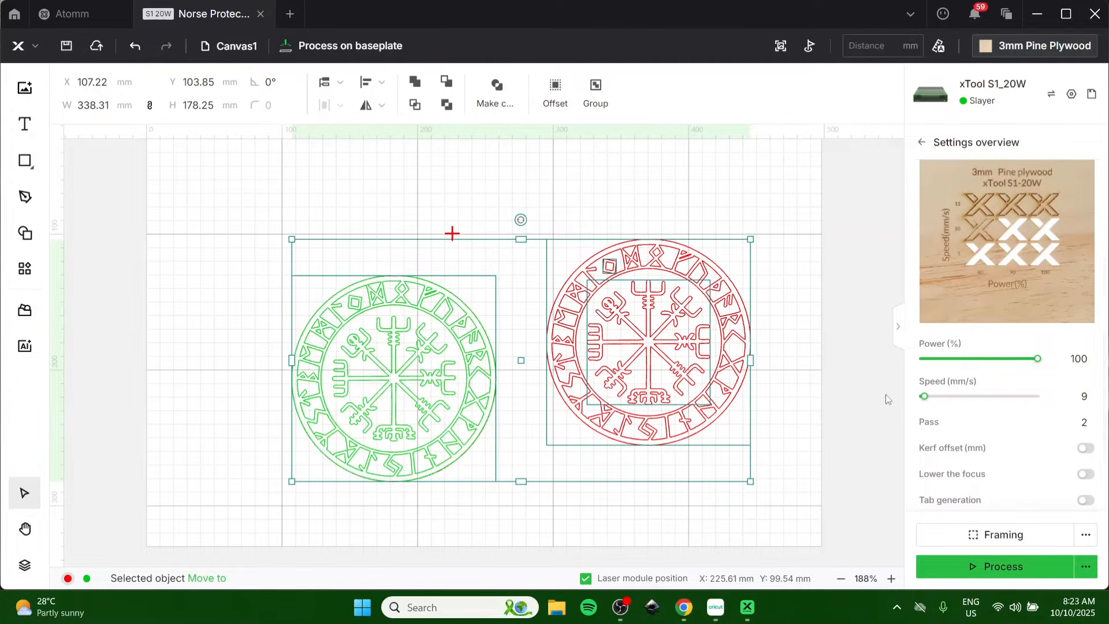
{"action": "scroll", "coordinate": [806, 240], "scroll_direction": "up", "scroll_amount": 3}
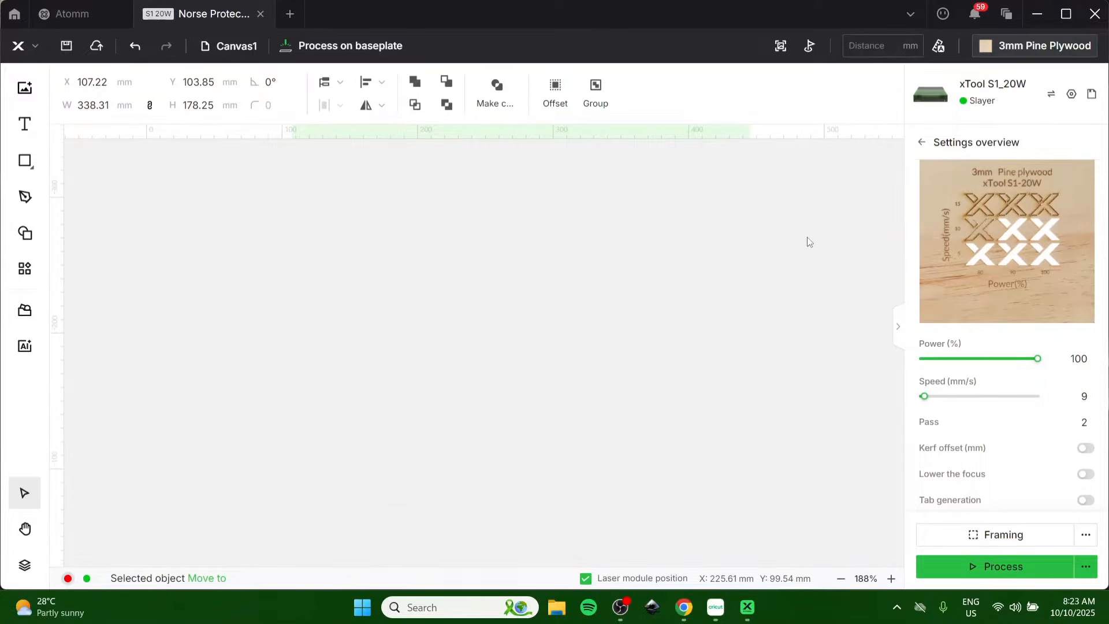
{"action": "scroll", "coordinate": [819, 254], "scroll_direction": "down", "scroll_amount": 3}
{"action": "left_click", "coordinate": [828, 275]}
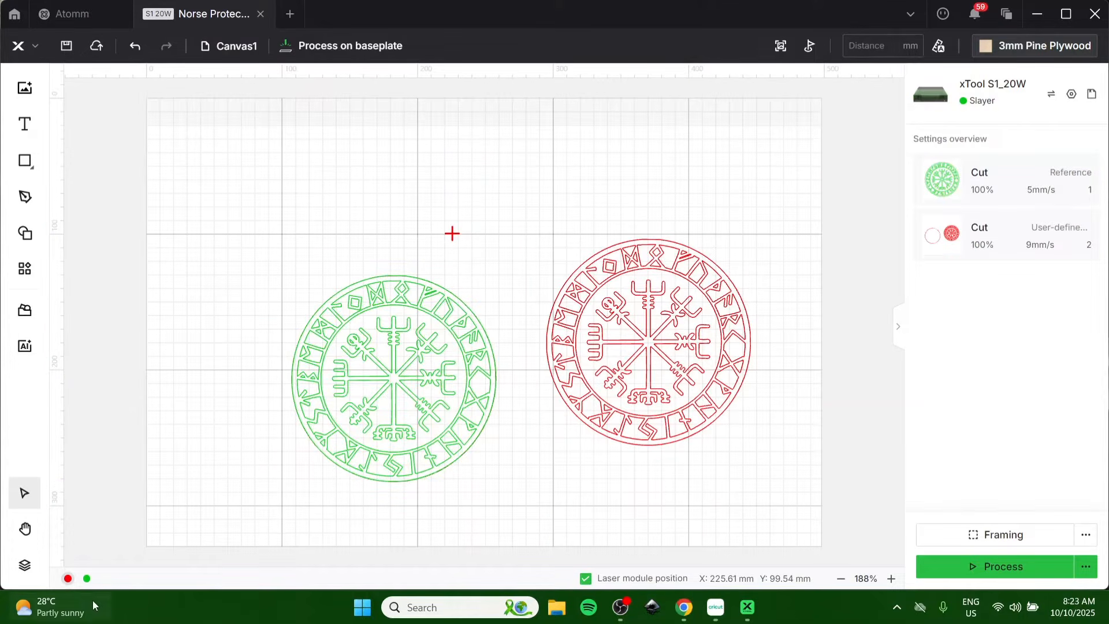
- Set the green layer to Score with the one-click sample value of speed 45 and power 100
{"action": "left_click", "coordinate": [87, 578]}
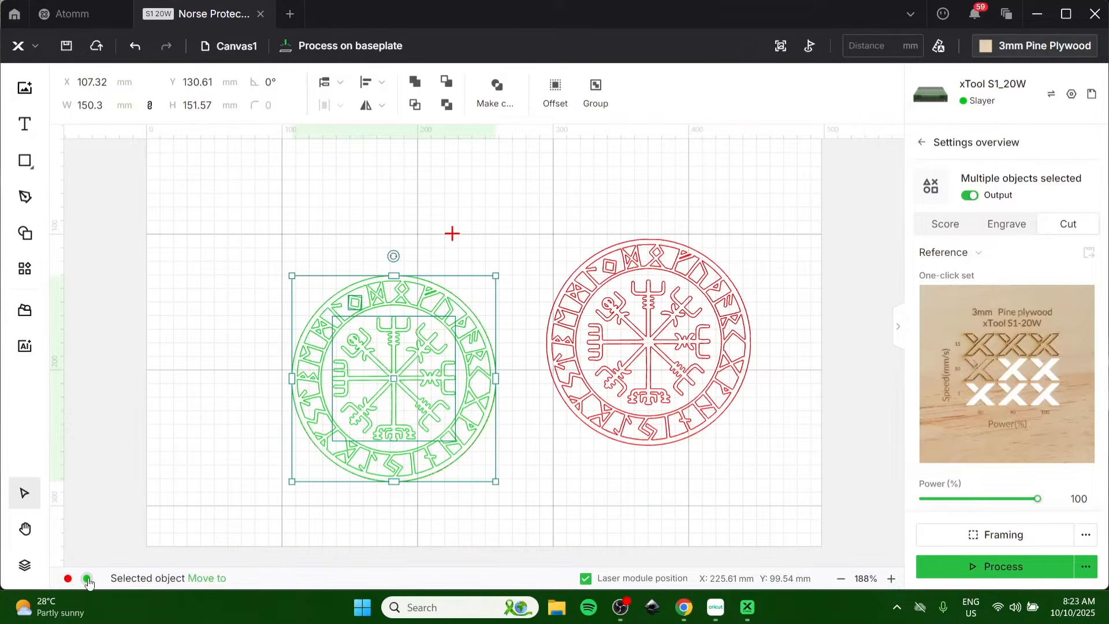
{"action": "left_click", "coordinate": [929, 229]}
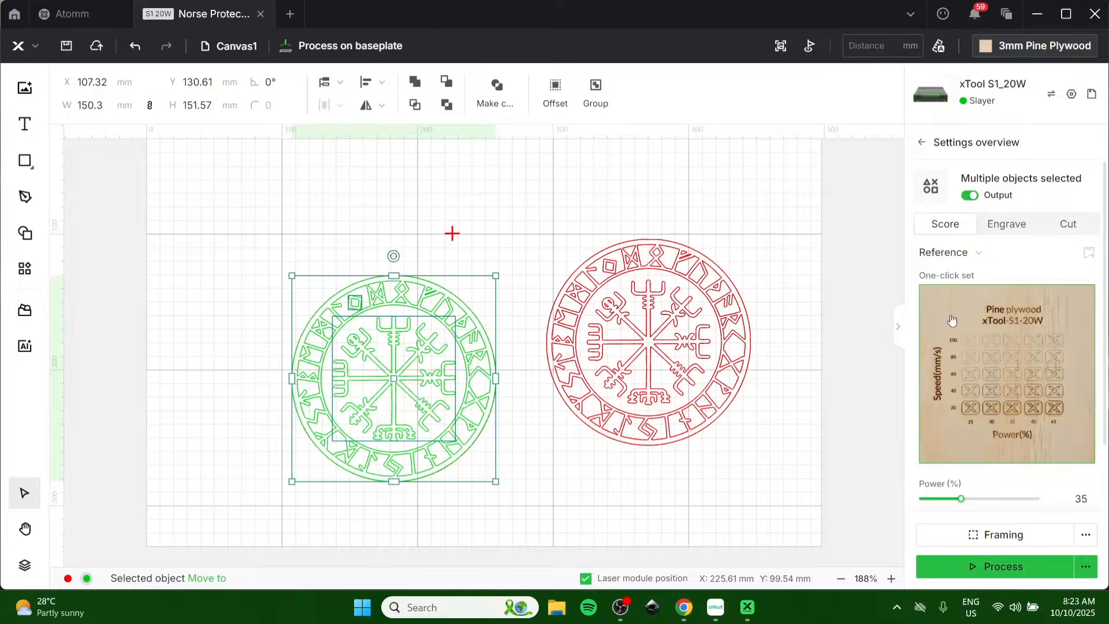
{"action": "left_click", "coordinate": [1028, 414]}
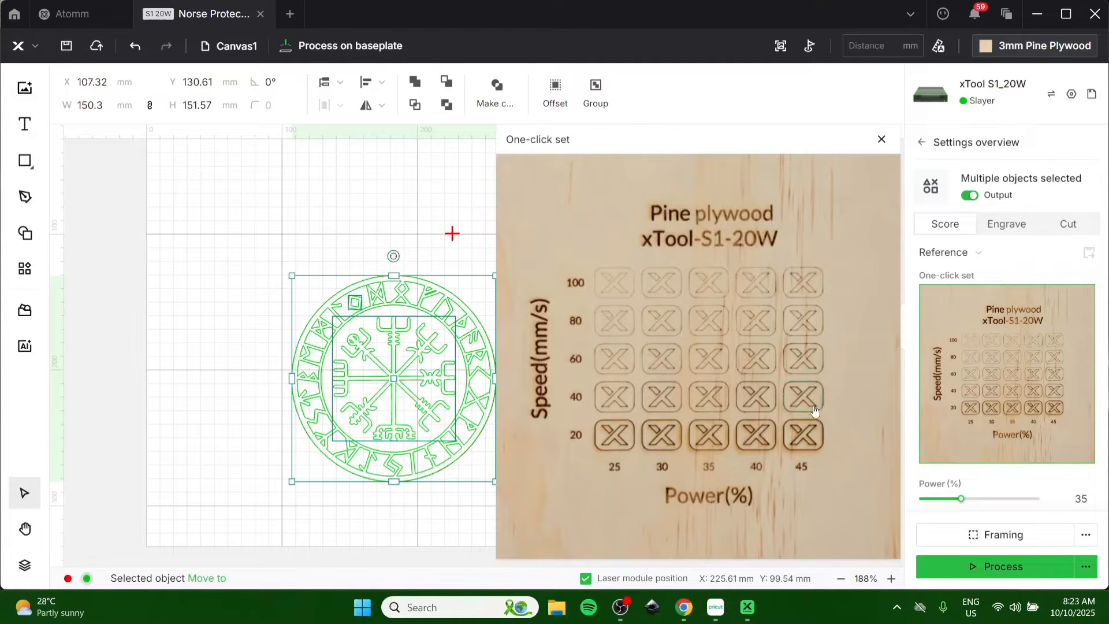
{"action": "mouse_move", "coordinate": [803, 435]}
{"action": "mouse_move", "coordinate": [714, 285]}
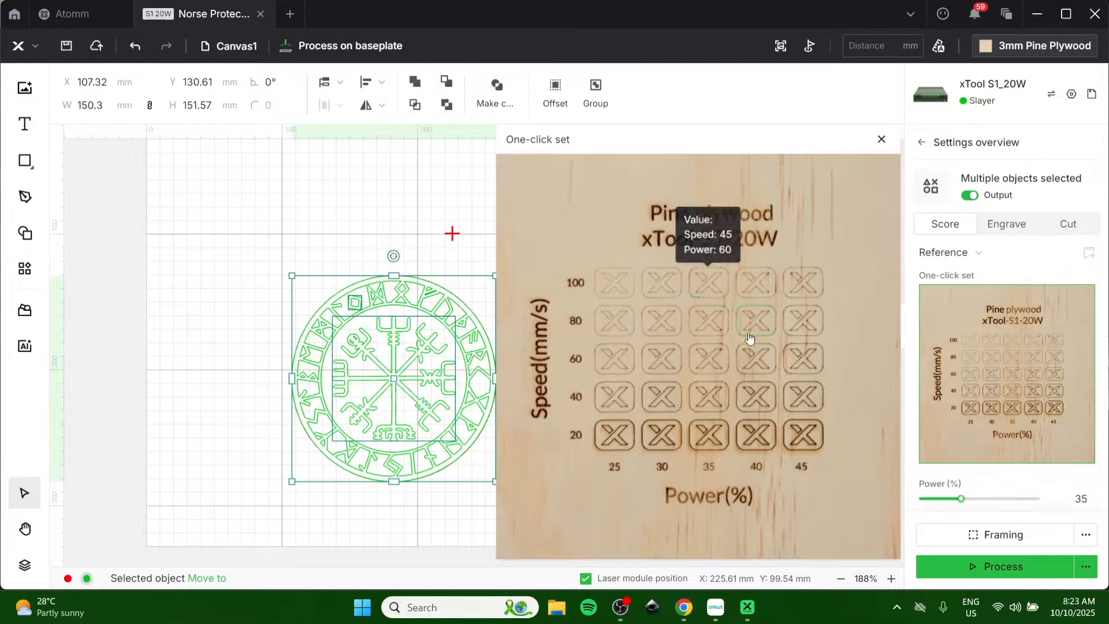
{"action": "mouse_move", "coordinate": [791, 329]}
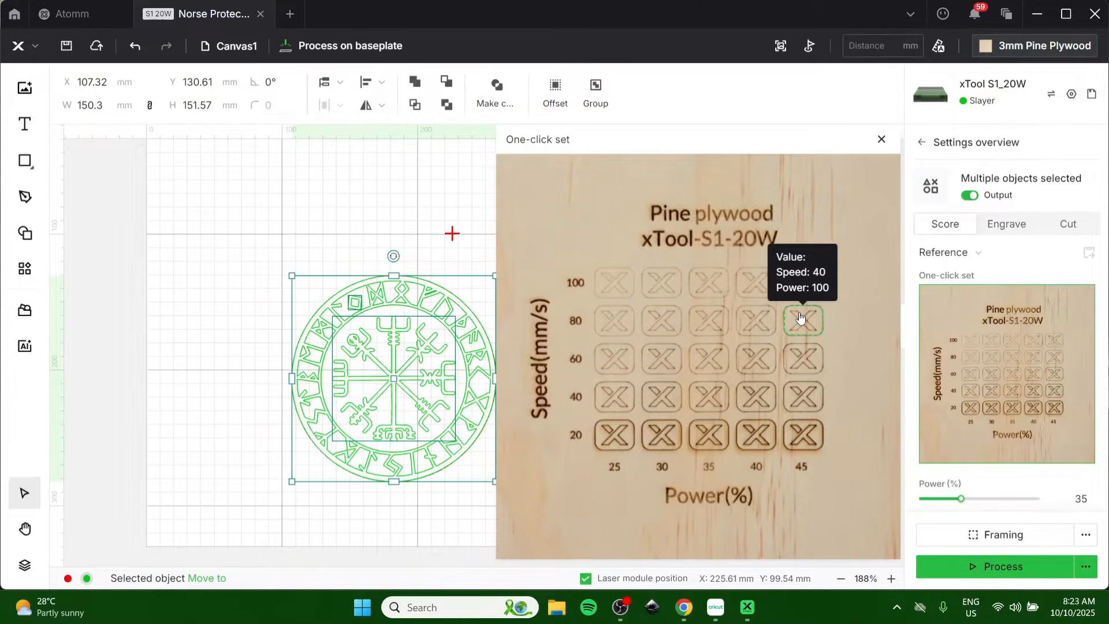
{"action": "mouse_move", "coordinate": [809, 281]}
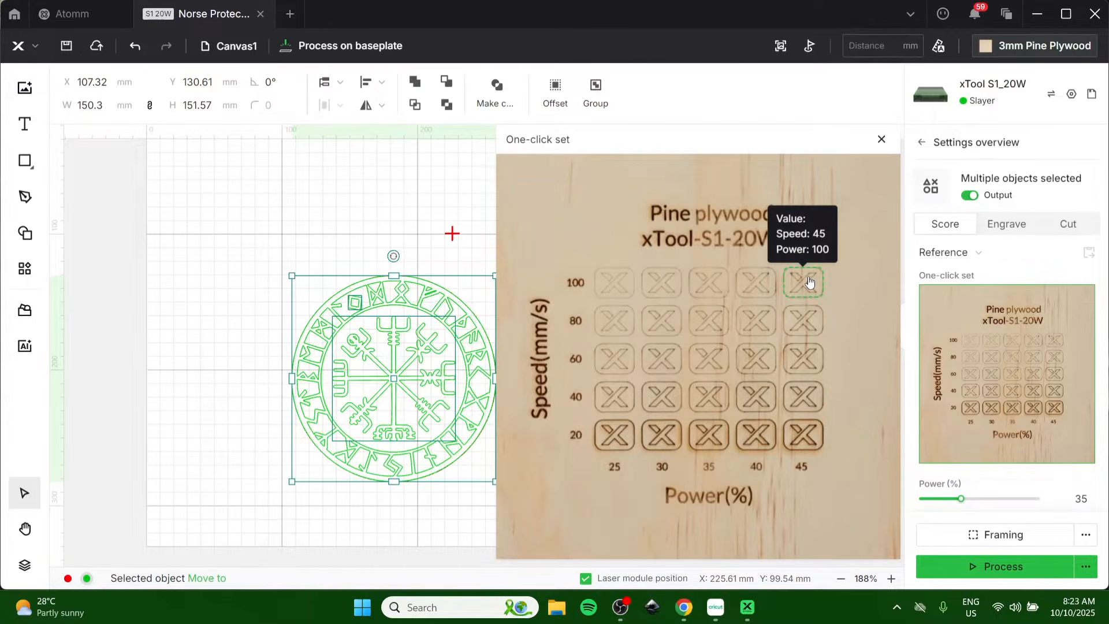
{"action": "left_click", "coordinate": [809, 282]}
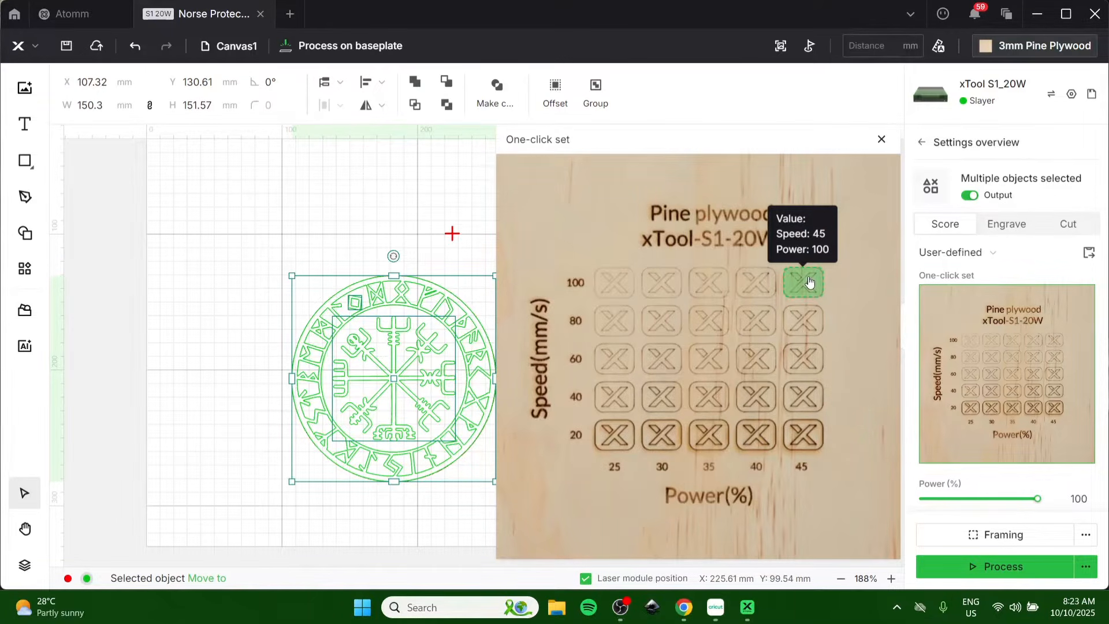
{"action": "left_click", "coordinate": [376, 528]}
- Move the red rune shield to about X 275 mm, Y 134 mm, and measure the laser's distance to the material automatically
{"action": "left_click_drag", "start_coordinate": [675, 331], "coordinate": [648, 363]}
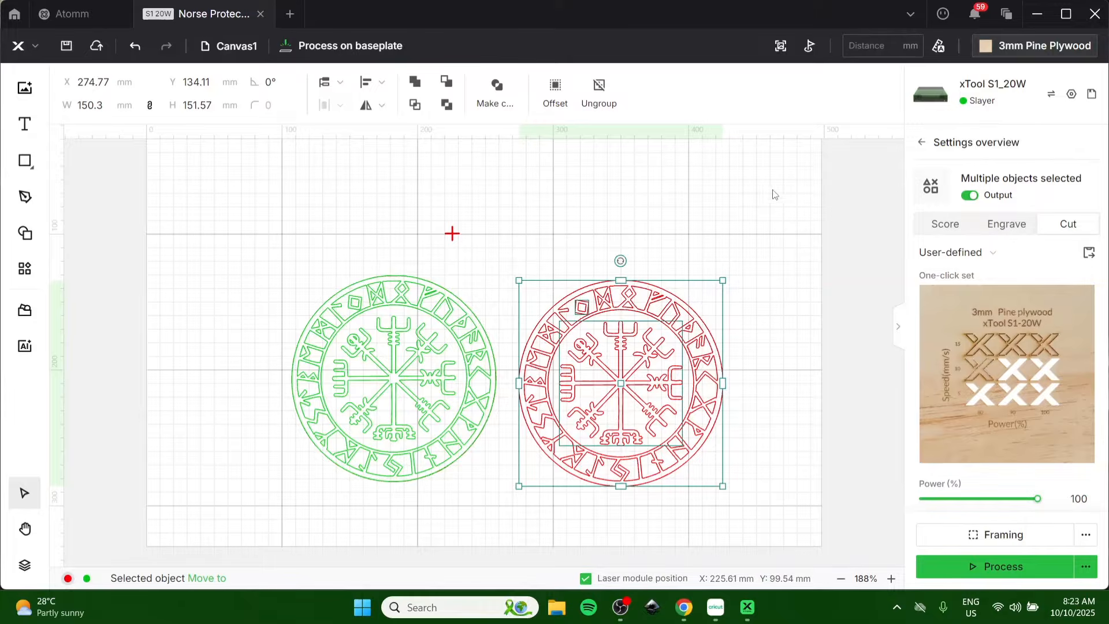
{"action": "left_click", "coordinate": [938, 50]}
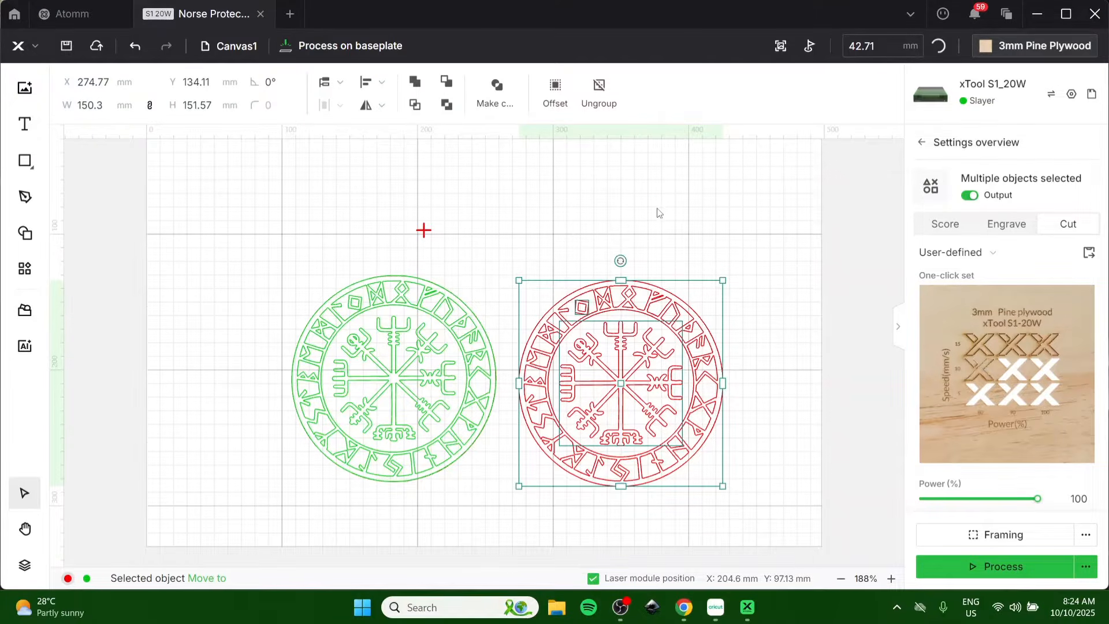
{"action": "scroll", "coordinate": [659, 213], "scroll_direction": "up", "scroll_amount": 1}
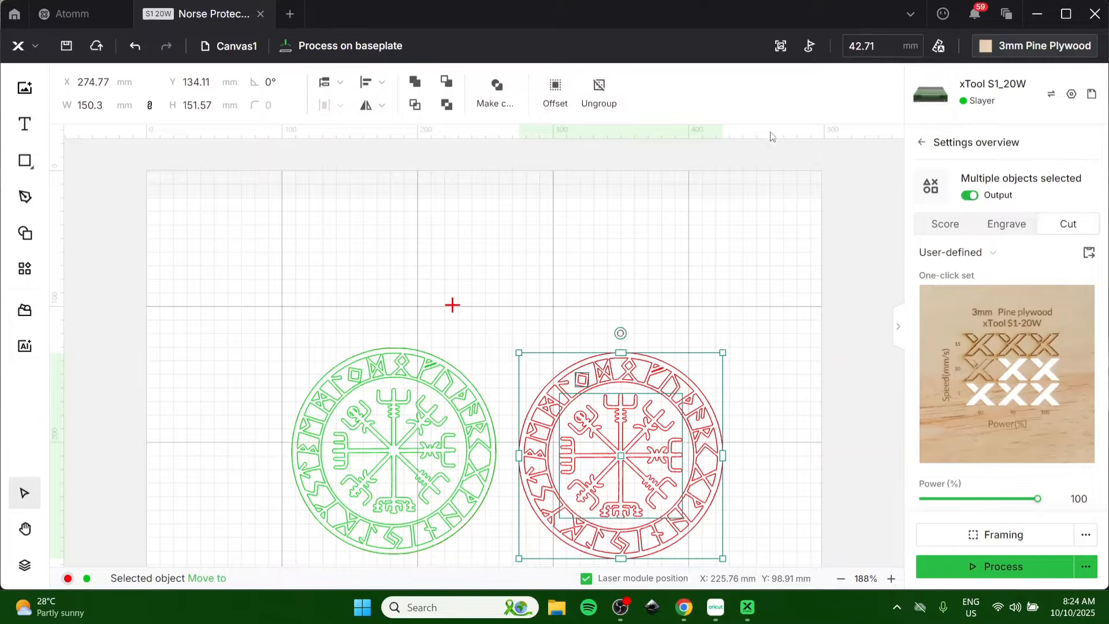
{"action": "left_click", "coordinate": [780, 46]}
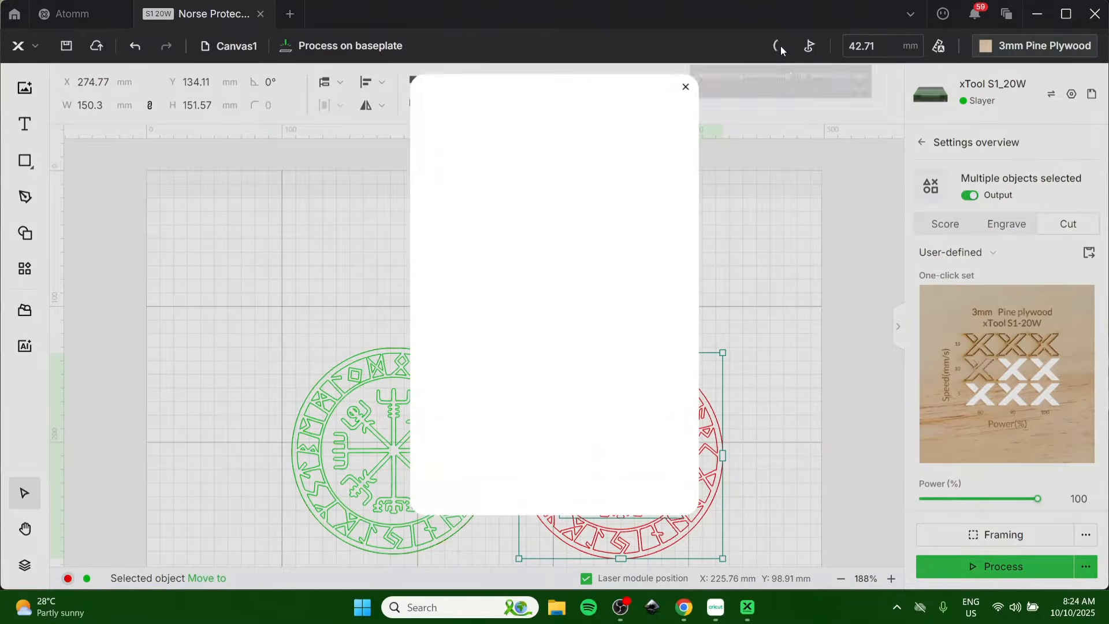
{"action": "left_click", "coordinate": [685, 67]}
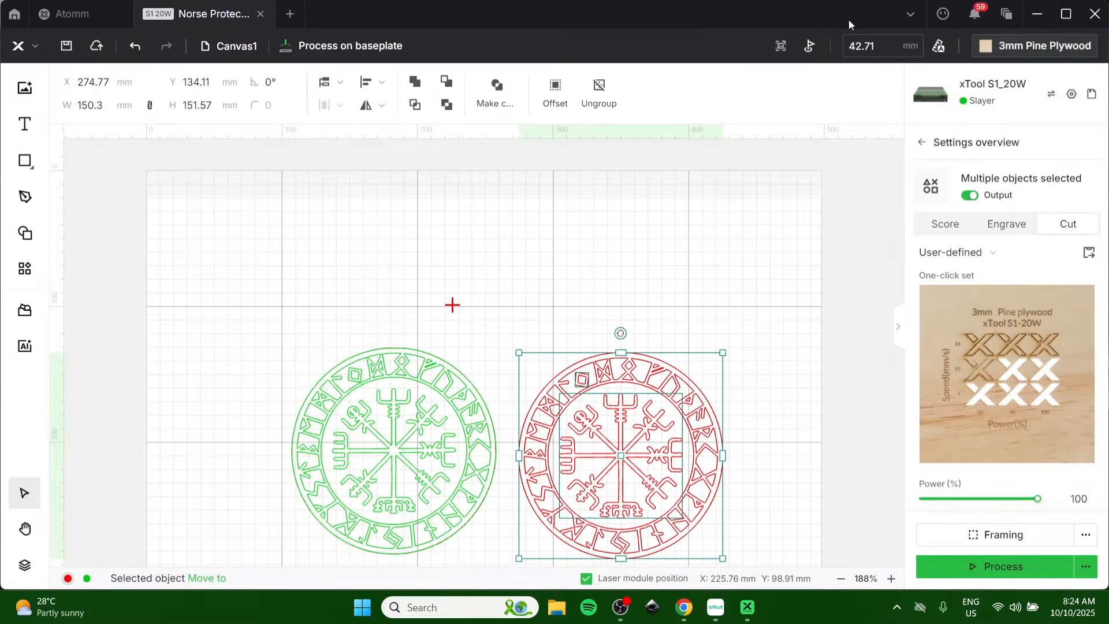
- Mark a rectangular processing area from two laser-module points near opposite corners of the machine bed
{"action": "left_click", "coordinate": [813, 47]}
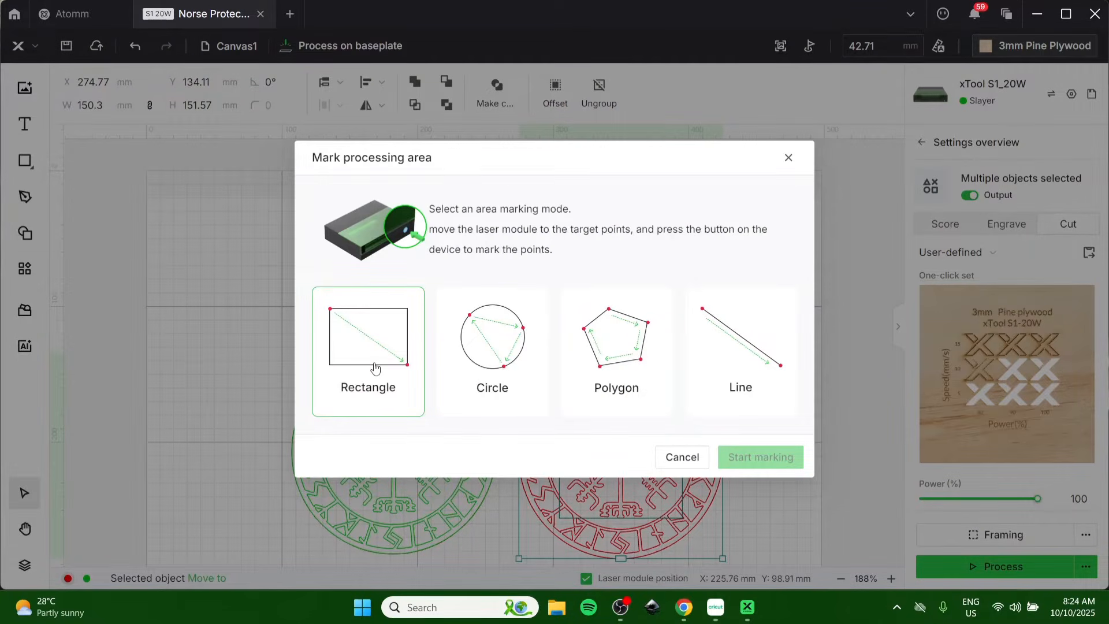
{"action": "left_click", "coordinate": [375, 368]}
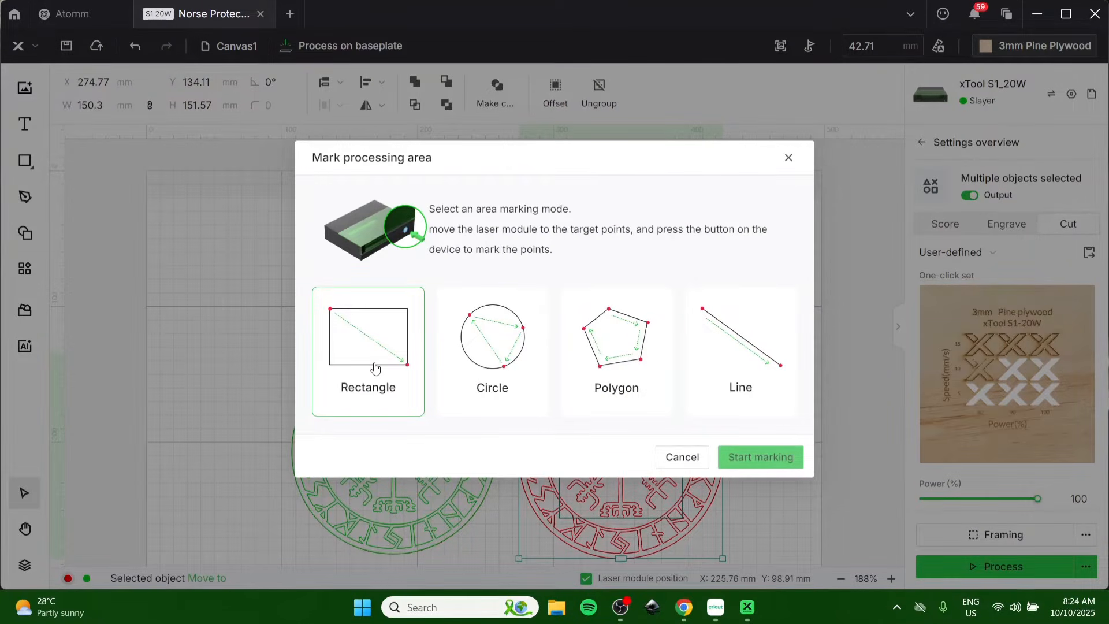
{"action": "left_click", "coordinate": [744, 462]}
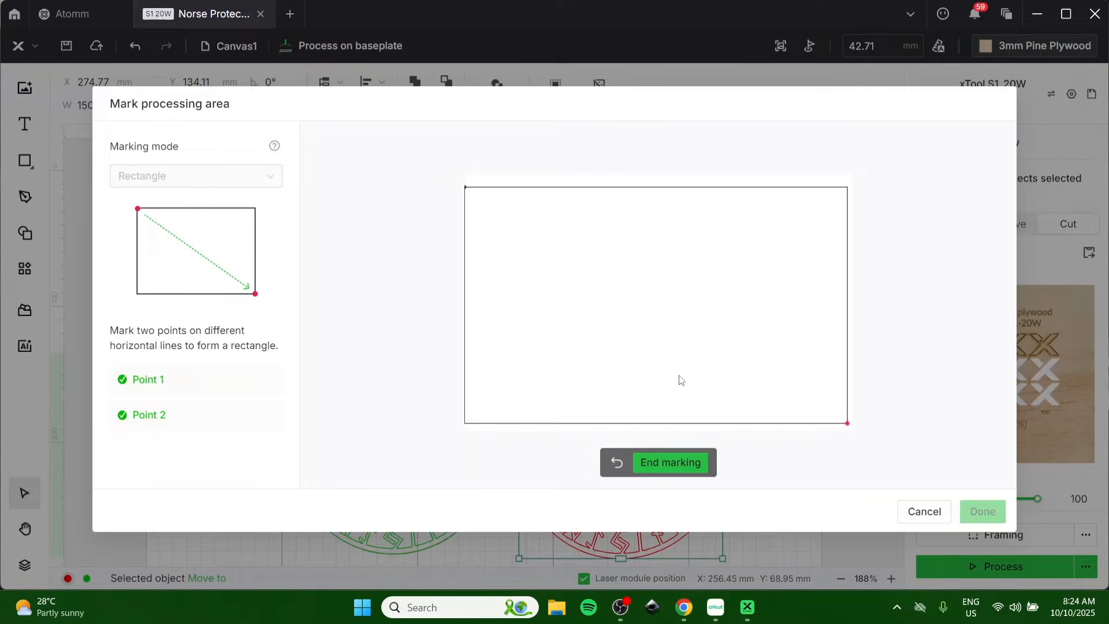
{"action": "left_click", "coordinate": [673, 467]}
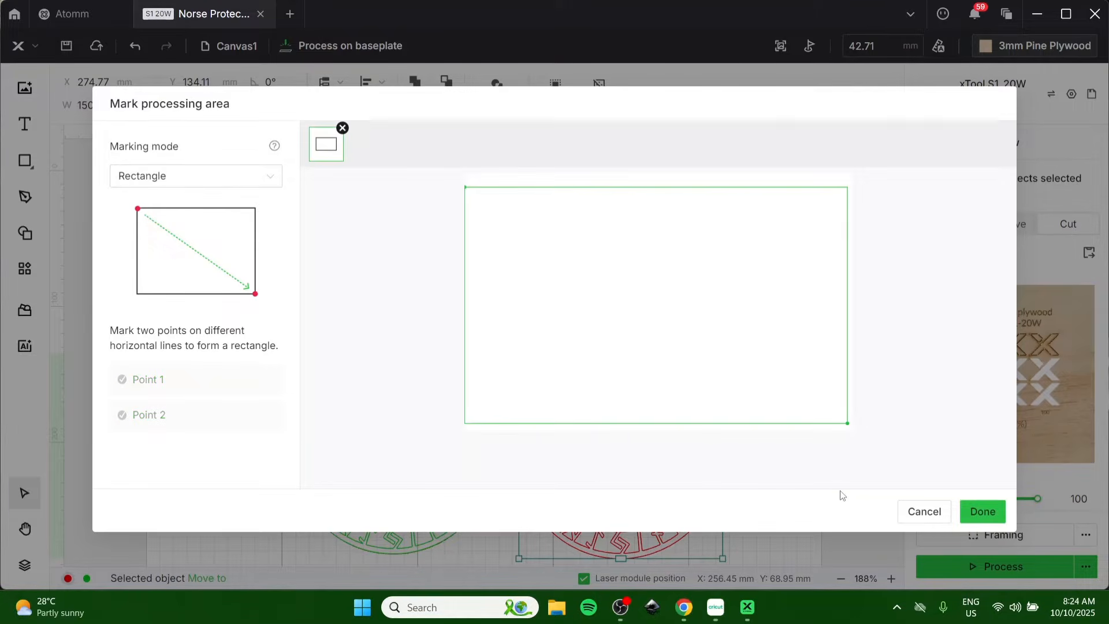
{"action": "left_click", "coordinate": [982, 523]}
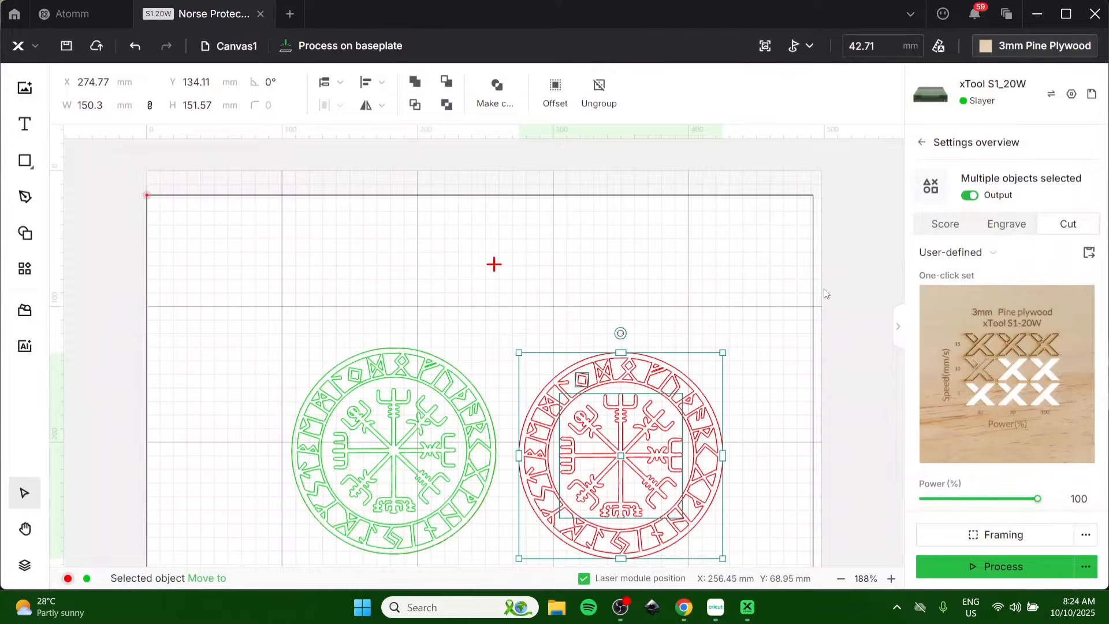
- Enlarge both rune shields and the plain circle together to about 485 by 237 mm, keeping them inside the marked area
{"action": "scroll", "coordinate": [238, 253], "scroll_direction": "up", "scroll_amount": 1}
{"action": "scroll", "coordinate": [817, 219], "scroll_direction": "down", "scroll_amount": 1}
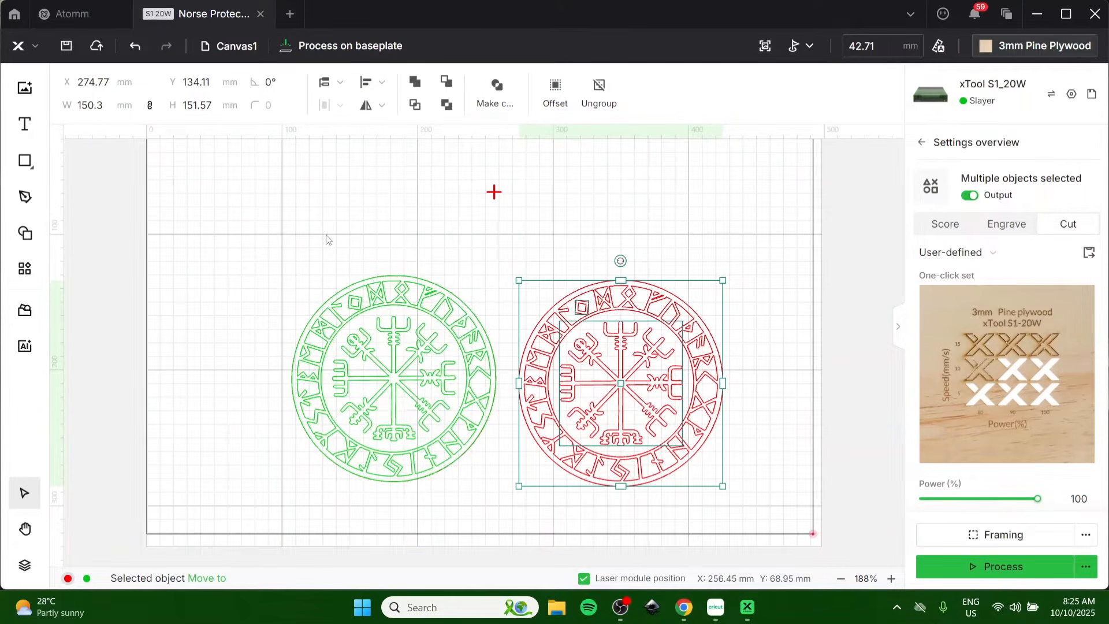
{"action": "left_click_drag", "start_coordinate": [196, 211], "coordinate": [794, 517]}
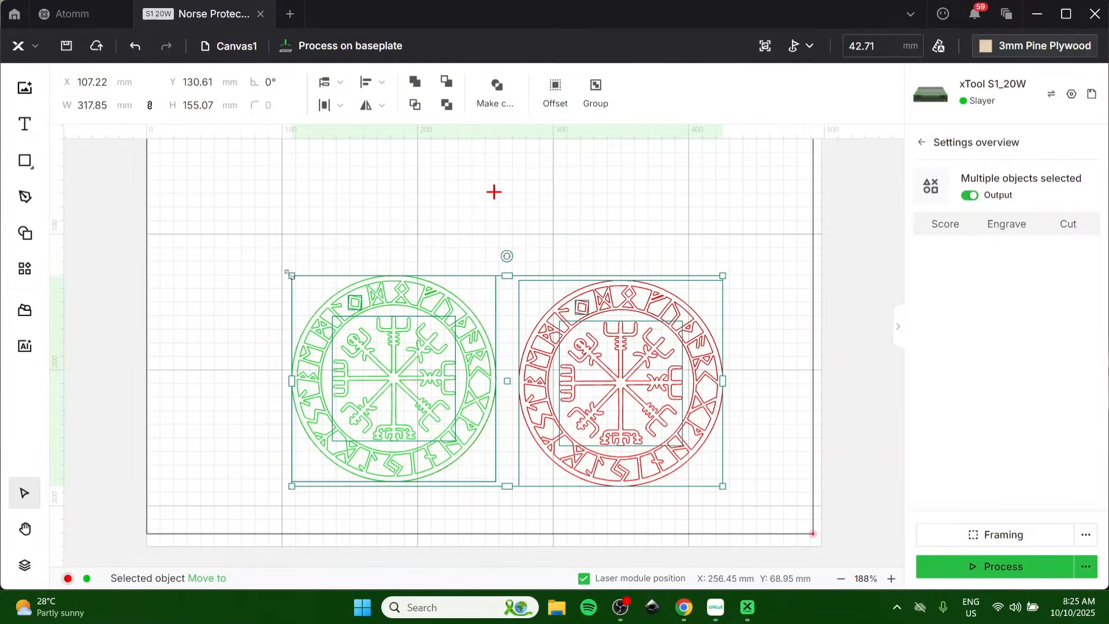
{"action": "left_click_drag", "start_coordinate": [287, 273], "coordinate": [155, 196]}
{"action": "left_click_drag", "start_coordinate": [599, 396], "coordinate": [683, 447]}
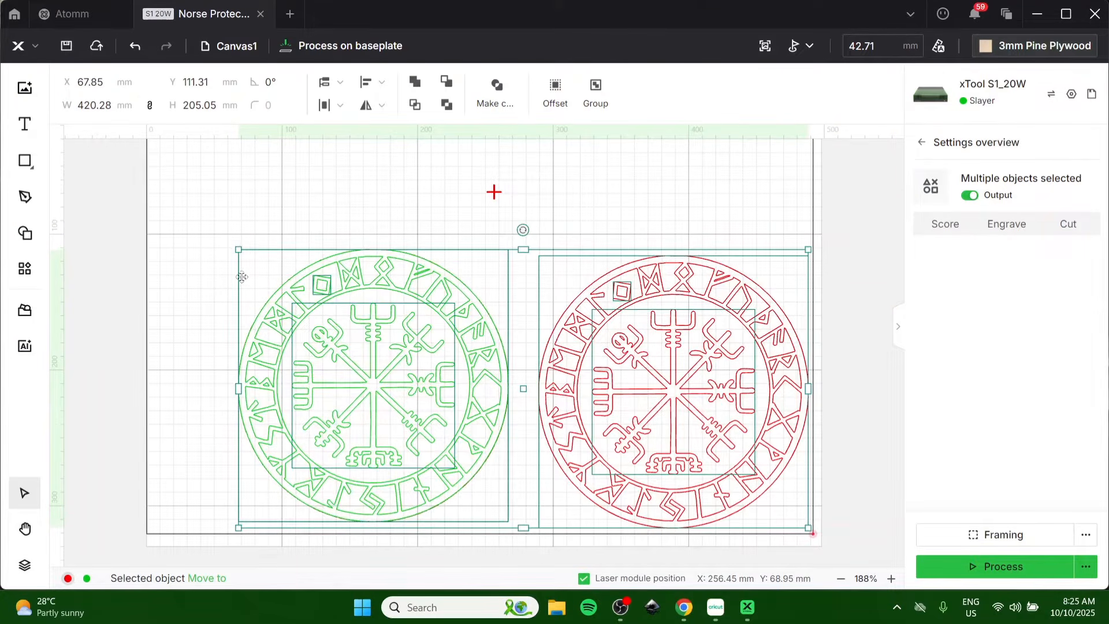
{"action": "left_click_drag", "start_coordinate": [239, 249], "coordinate": [153, 208]}
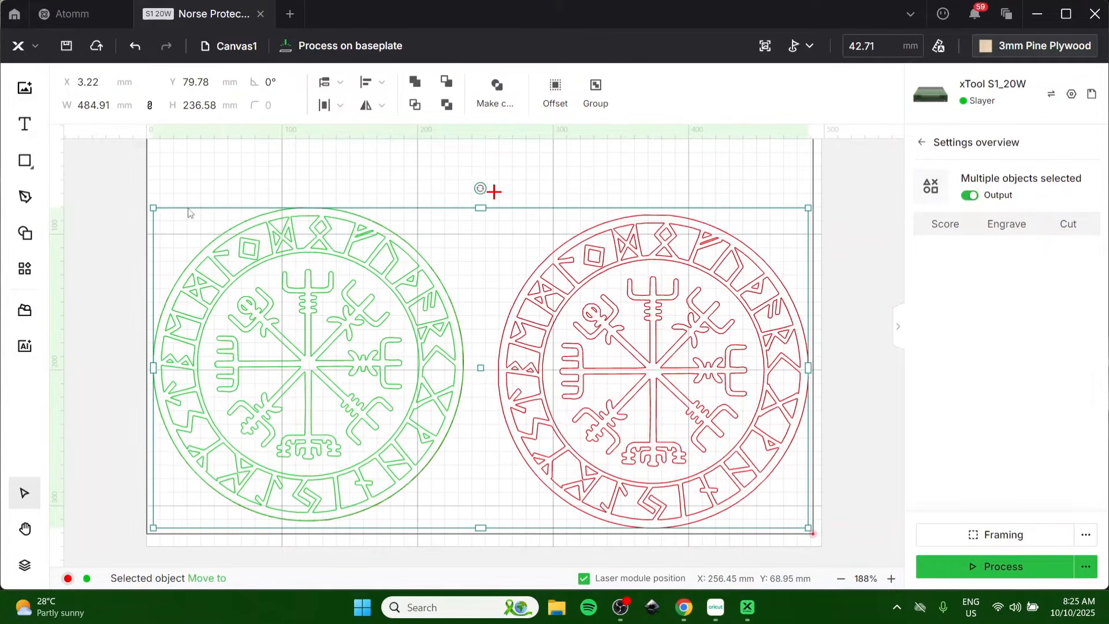
{"action": "left_click", "coordinate": [835, 343]}
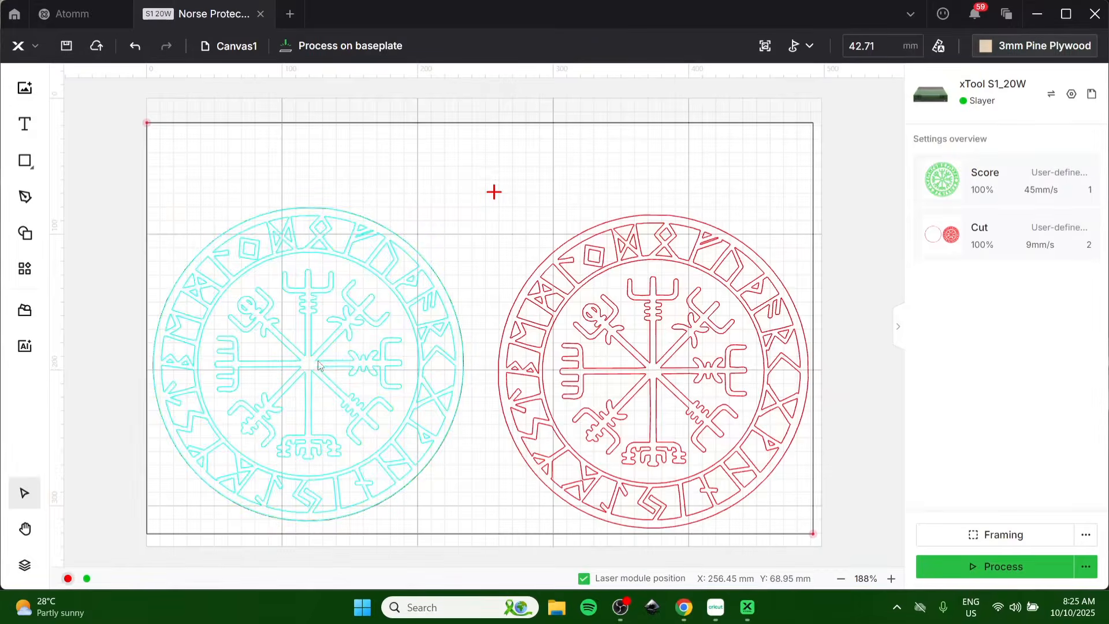
- Move the red rune shield to about X 243 mm, Y 81 mm, then undo a trial shift of the green shield
{"action": "left_click_drag", "start_coordinate": [638, 380], "coordinate": [617, 372]}
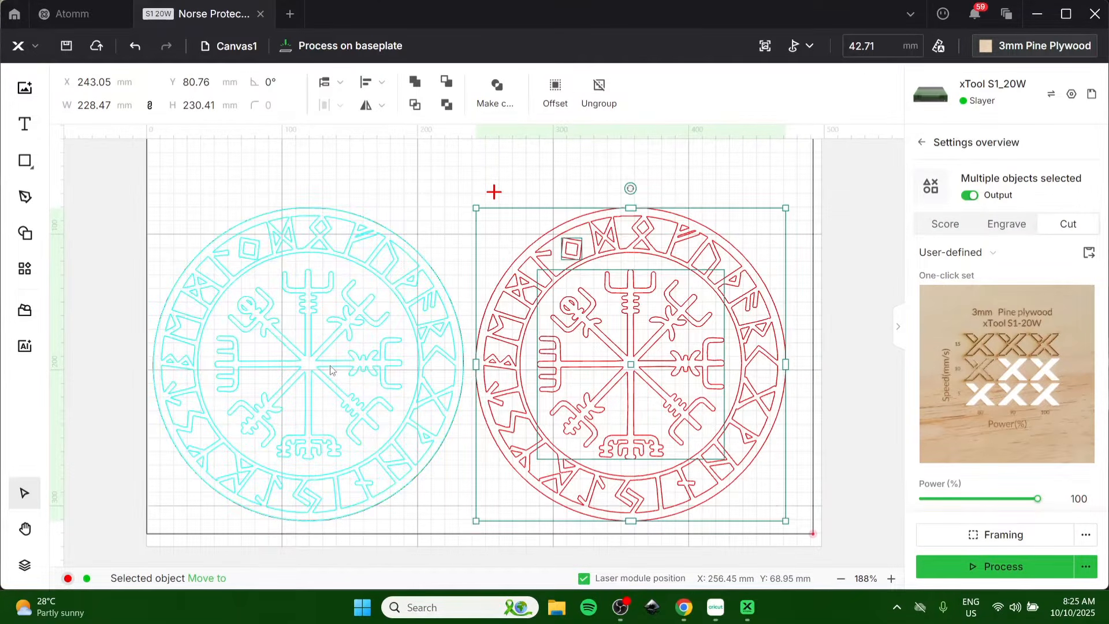
{"action": "left_click_drag", "start_coordinate": [333, 367], "coordinate": [230, 373]}
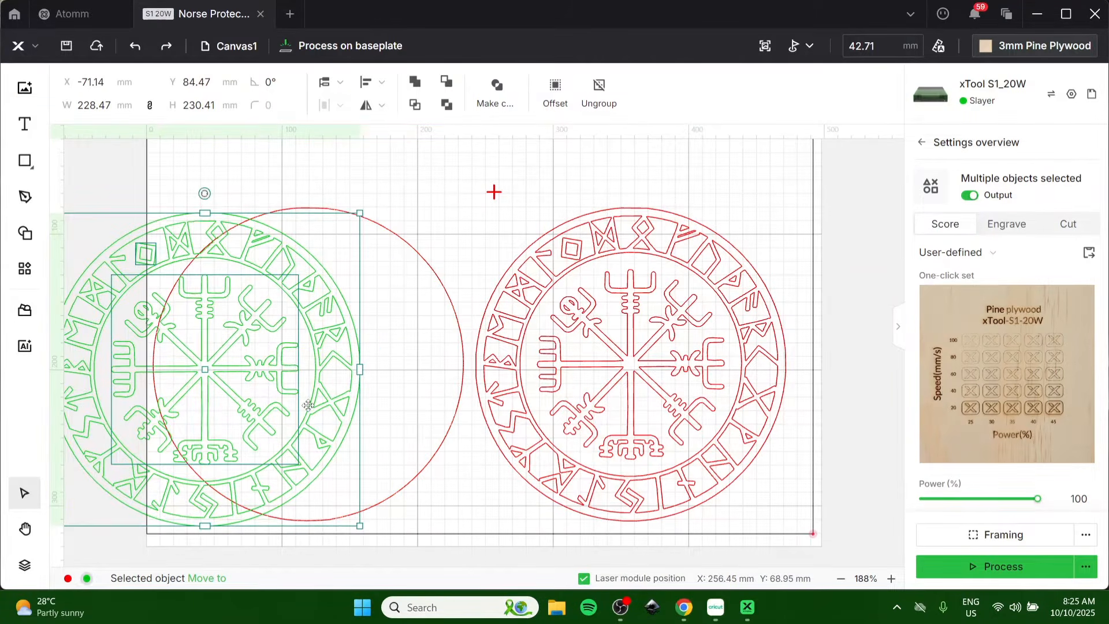
{"action": "key", "text": "ctrl+z"}
{"action": "left_click", "coordinate": [133, 196]}
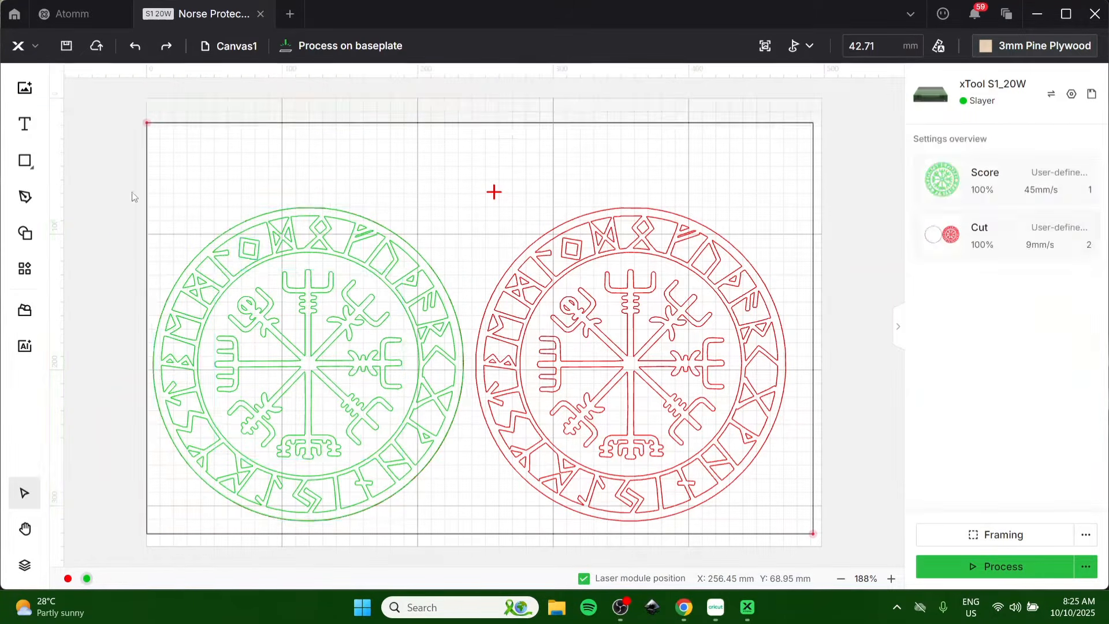
- Group the green rune shield with its plain circle and shift the group slightly upward
{"action": "left_click_drag", "start_coordinate": [114, 145], "coordinate": [472, 533]}
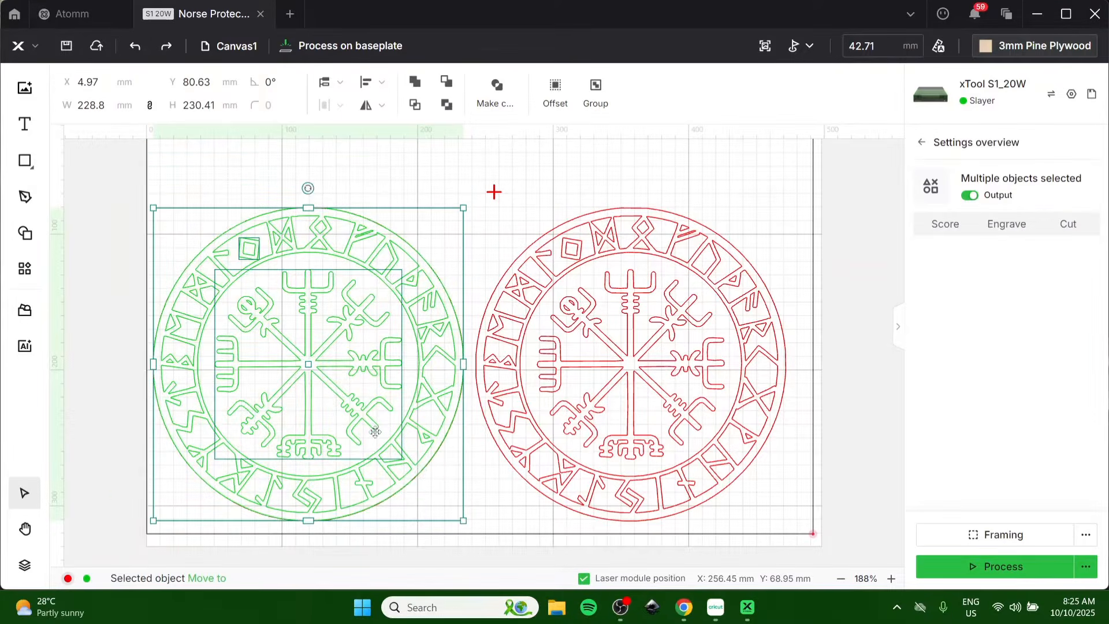
{"action": "right_click", "coordinate": [374, 417]}
{"action": "left_click", "coordinate": [396, 340]}
{"action": "left_click_drag", "start_coordinate": [396, 340], "coordinate": [358, 404]}
- Fit the red rune shield into the lower-right corner of the marked area at about X 263 mm, Y 90 mm
{"action": "left_click_drag", "start_coordinate": [607, 432], "coordinate": [630, 439]}
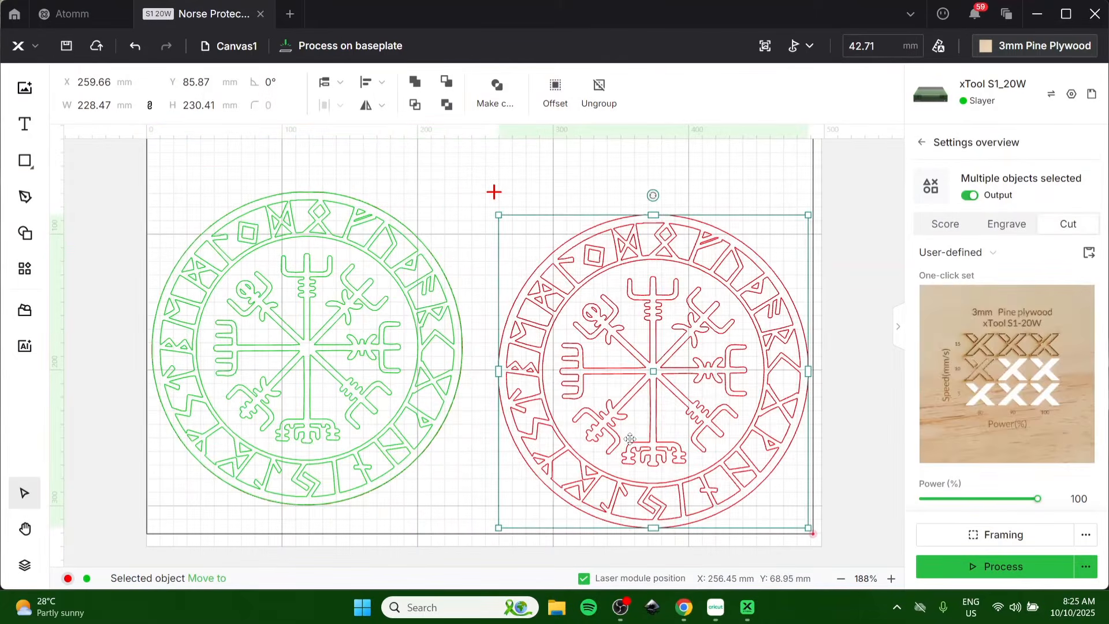
{"action": "scroll", "coordinate": [816, 376], "scroll_direction": "up", "scroll_amount": 3}
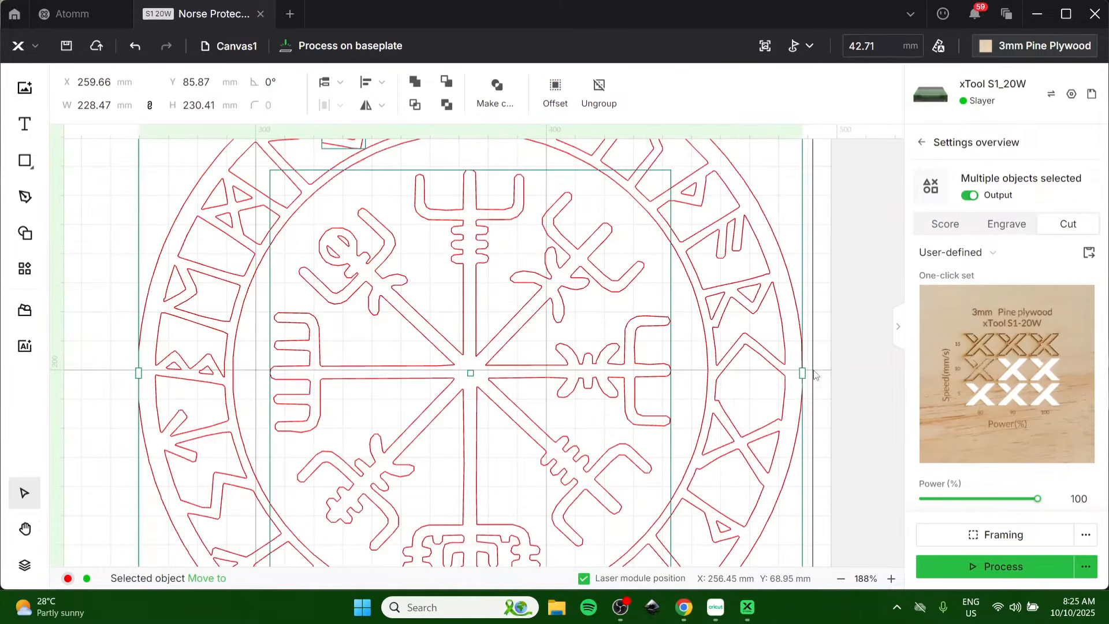
{"action": "left_click_drag", "start_coordinate": [724, 398], "coordinate": [728, 400]}
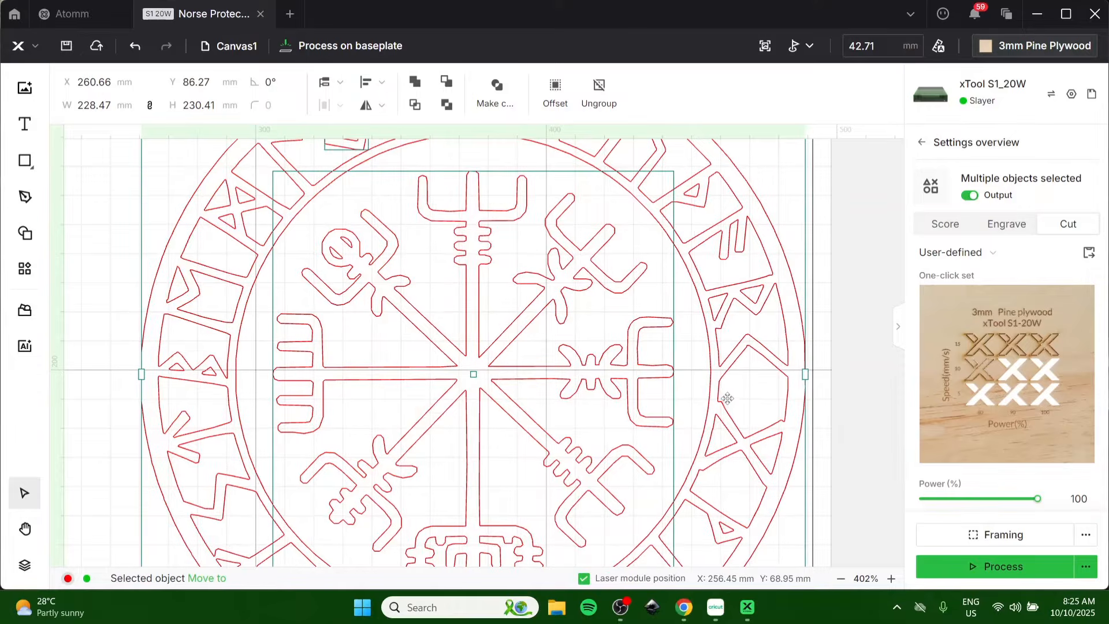
{"action": "scroll", "coordinate": [727, 399], "scroll_direction": "down", "scroll_amount": 5}
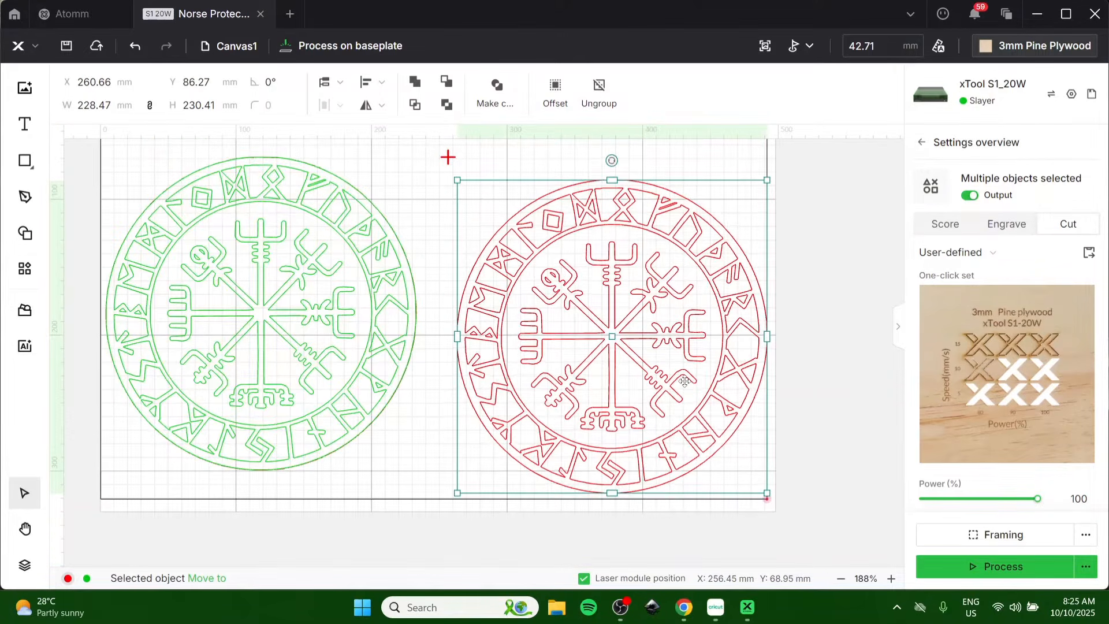
{"action": "left_click_drag", "start_coordinate": [684, 380], "coordinate": [685, 387]}
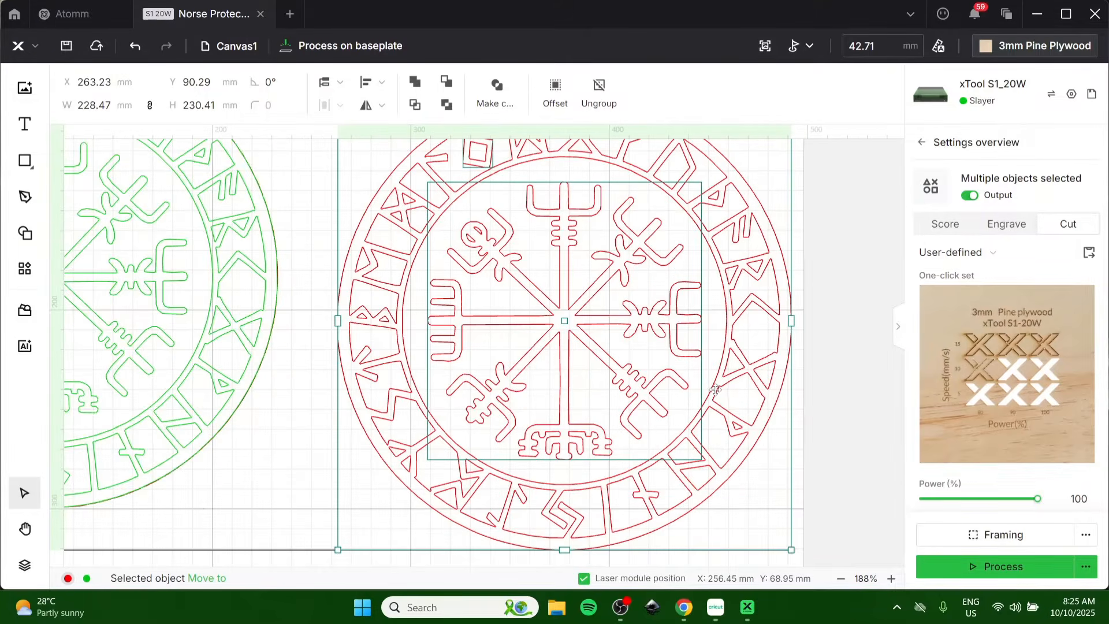
{"action": "scroll", "coordinate": [716, 390], "scroll_direction": "up", "scroll_amount": 3}
{"action": "key", "text": "Up"}
{"action": "key", "text": "Up"}
{"action": "key", "text": "Up"}
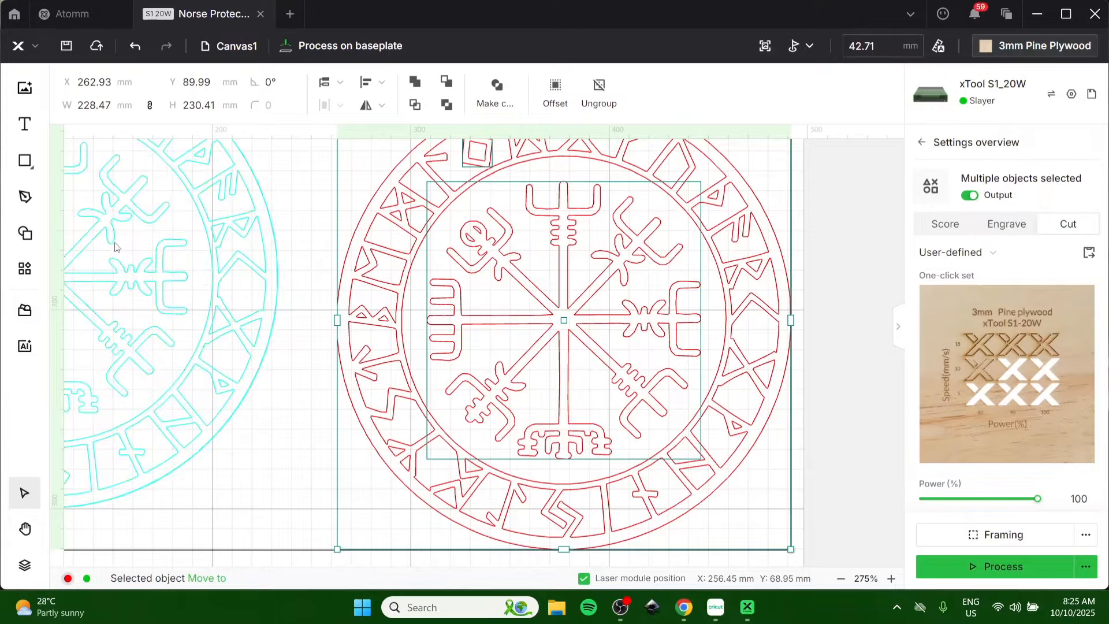
- Place the green group beside the red shield at about X 30 mm, Y 90 mm, and enlarge both to about 487 by 243 mm
{"action": "left_click_drag", "start_coordinate": [160, 330], "coordinate": [213, 354]}
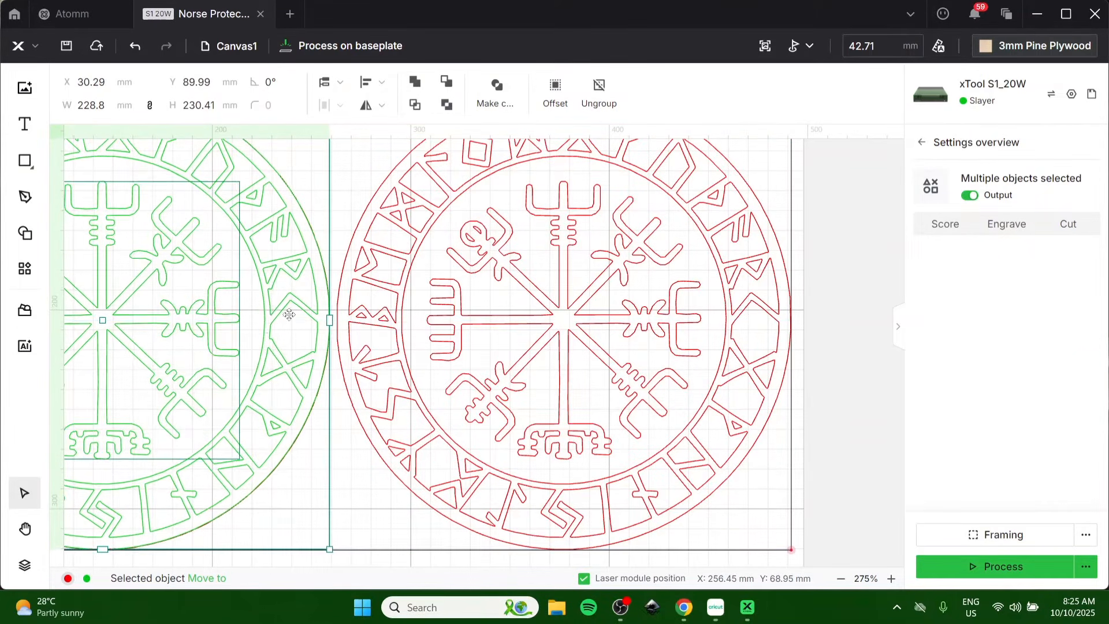
{"action": "scroll", "coordinate": [375, 336], "scroll_direction": "down", "scroll_amount": 3}
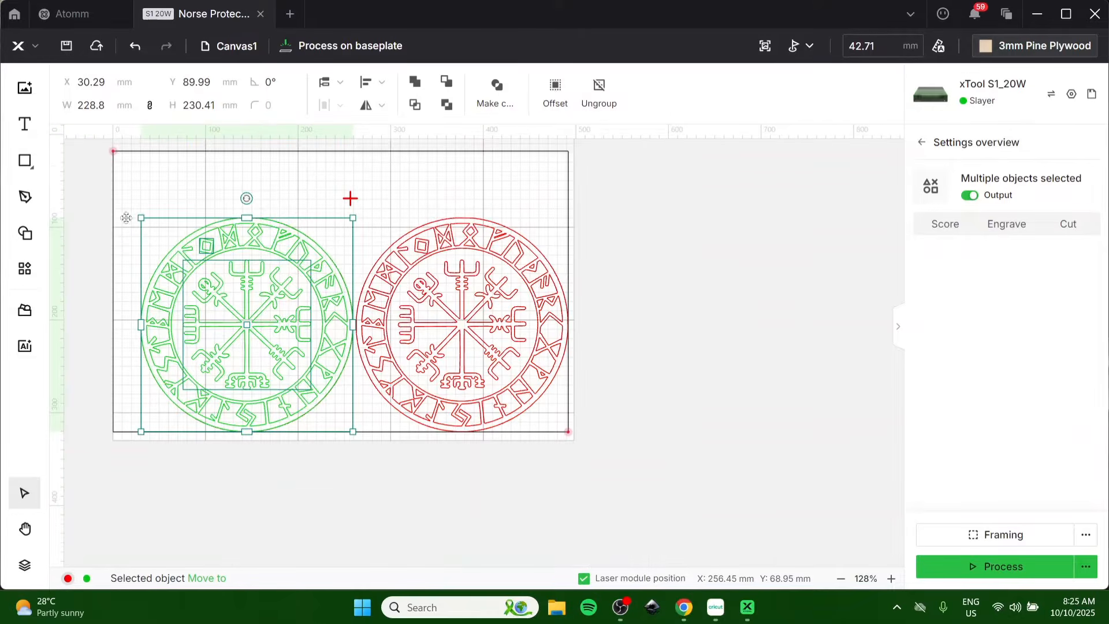
{"action": "left_click_drag", "start_coordinate": [87, 179], "coordinate": [578, 451]}
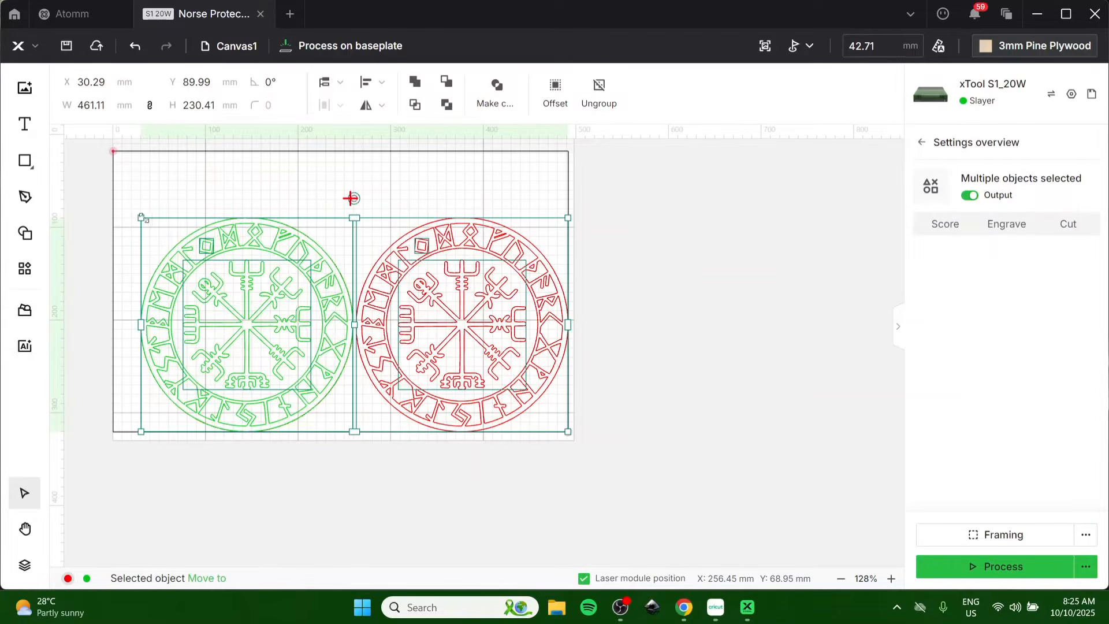
{"action": "left_click_drag", "start_coordinate": [141, 218], "coordinate": [117, 205]}
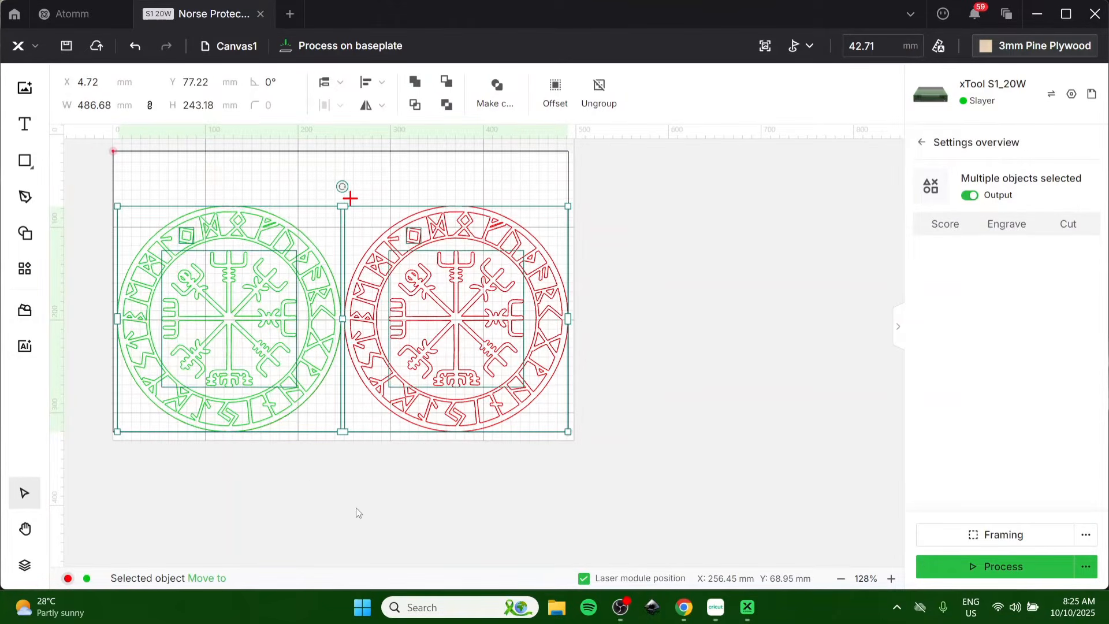
- Move both designs to about X 3 mm, Y 73 mm, then shift the red shield to about X 249 mm, Y 78 mm
{"action": "left_click_drag", "start_coordinate": [379, 388], "coordinate": [379, 383]}
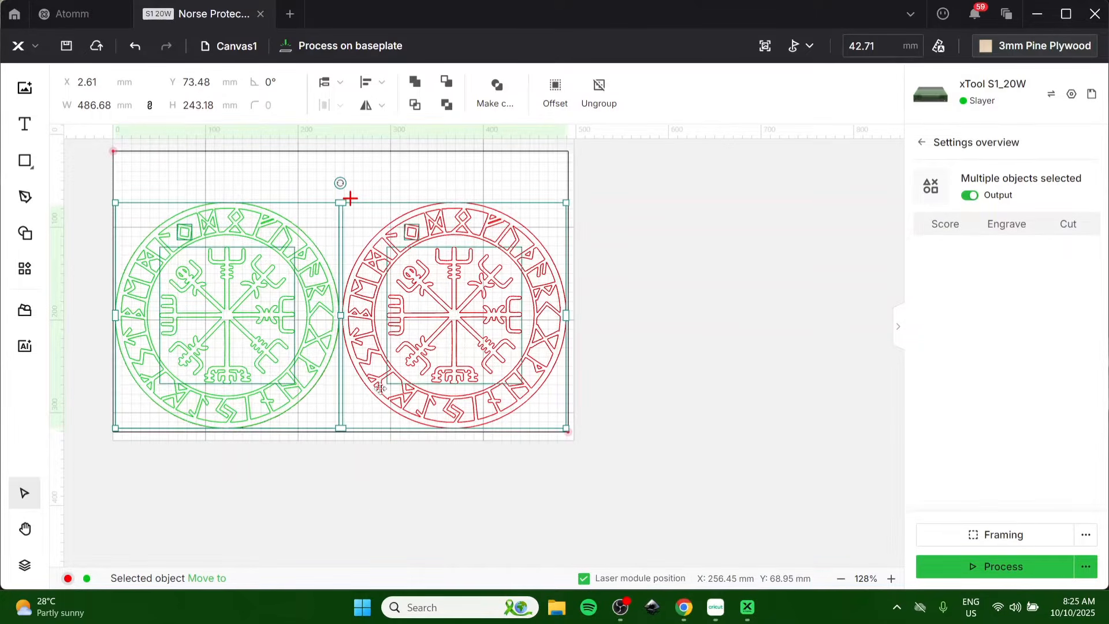
{"action": "left_click", "coordinate": [476, 488]}
{"action": "left_click", "coordinate": [454, 420]}
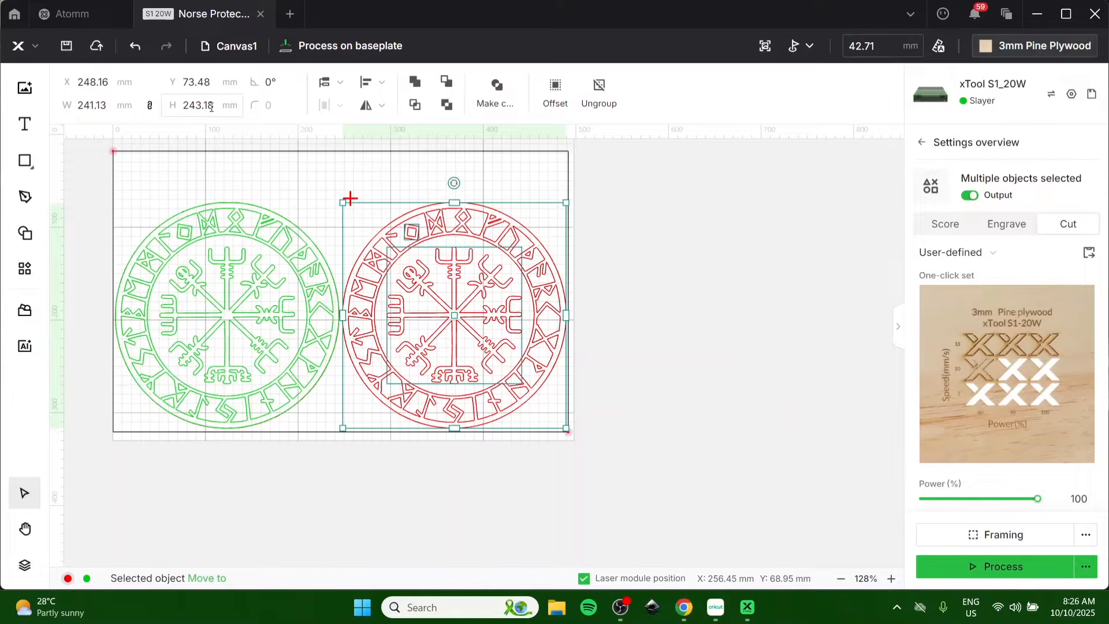
{"action": "left_click", "coordinate": [707, 324]}
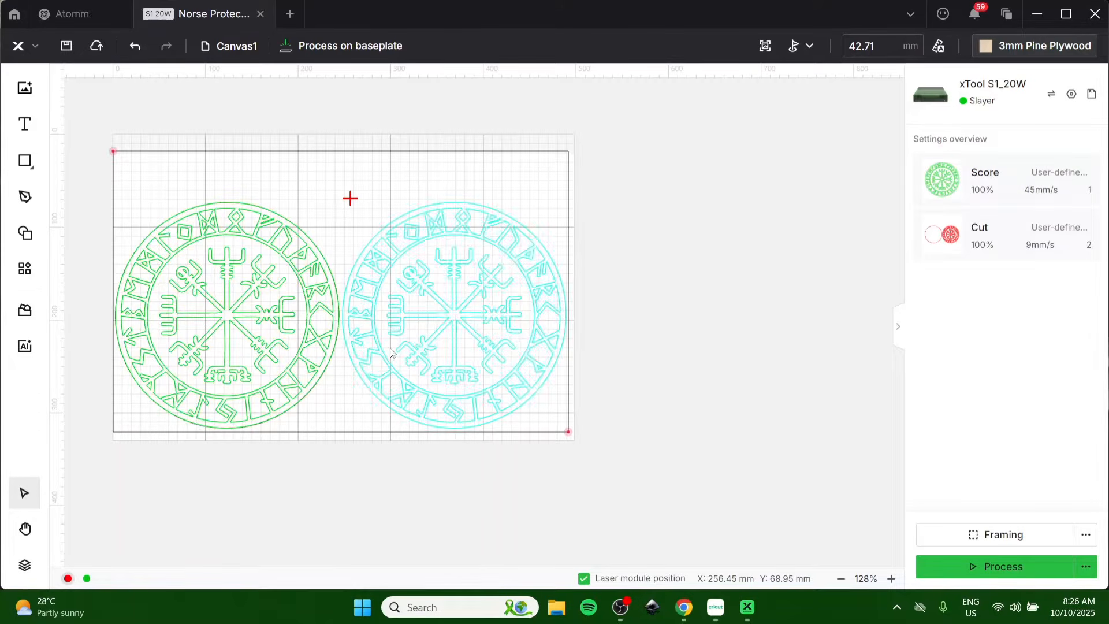
{"action": "mouse_move", "coordinate": [444, 334]}
{"action": "left_mouse_down"}
{"action": "mouse_move", "coordinate": [278, 442]}
{"action": "mouse_move", "coordinate": [424, 323]}
{"action": "mouse_move", "coordinate": [427, 342]}
{"action": "left_mouse_up"}
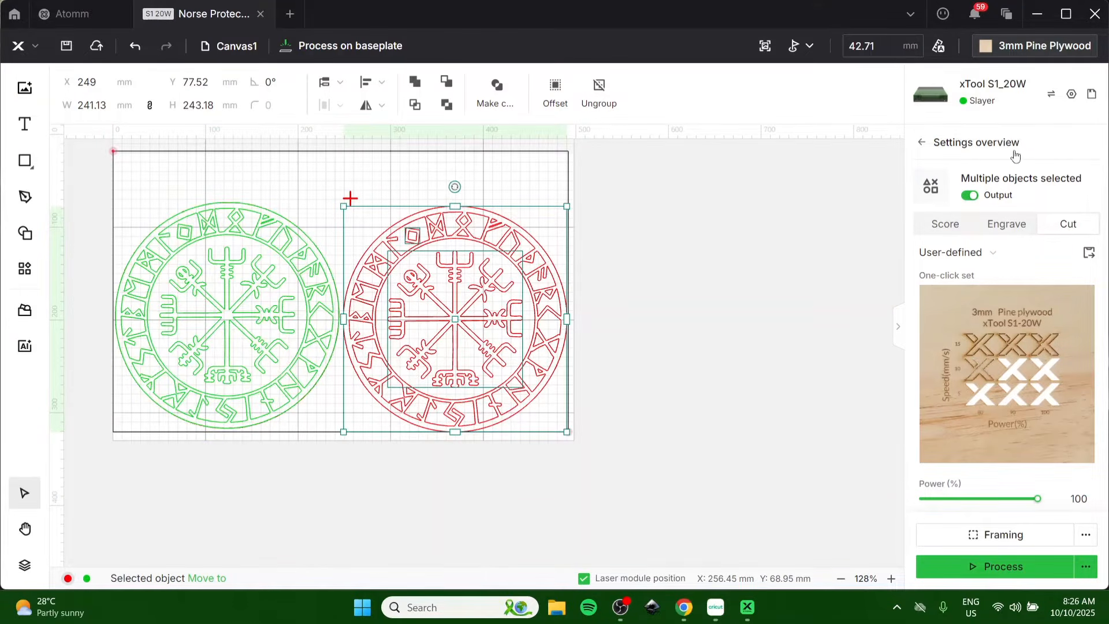
{"action": "left_click", "coordinate": [774, 217]}
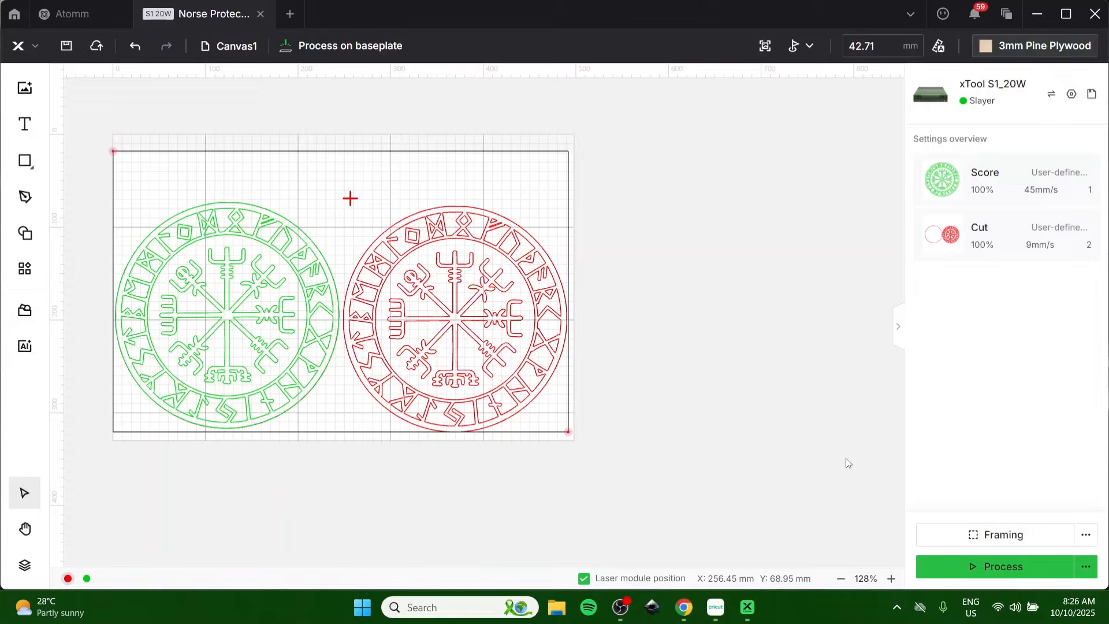
- Open the processing preview, start the job, and accept the high-power, low-speed safety tips
{"action": "left_click", "coordinate": [983, 570]}
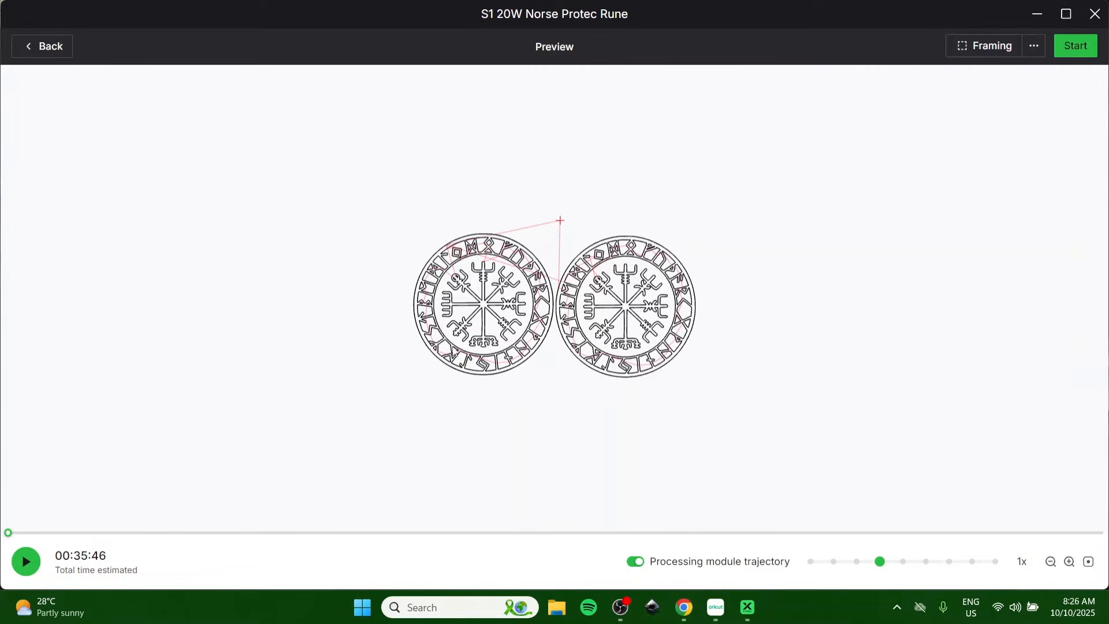
{"action": "left_click", "coordinate": [1082, 54]}
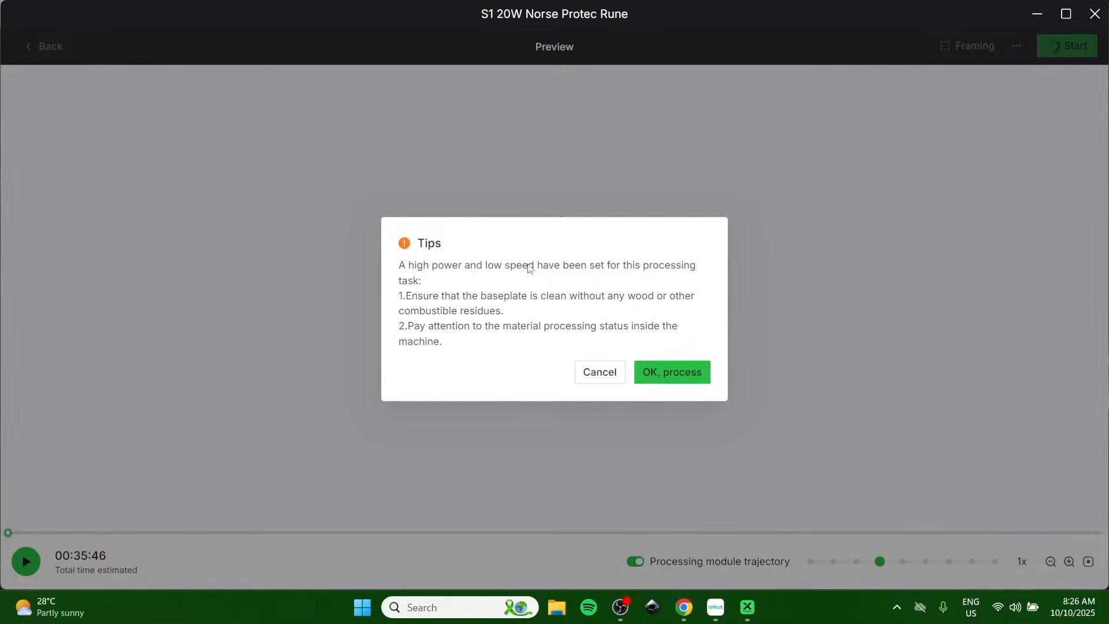
{"action": "left_click", "coordinate": [680, 370]}
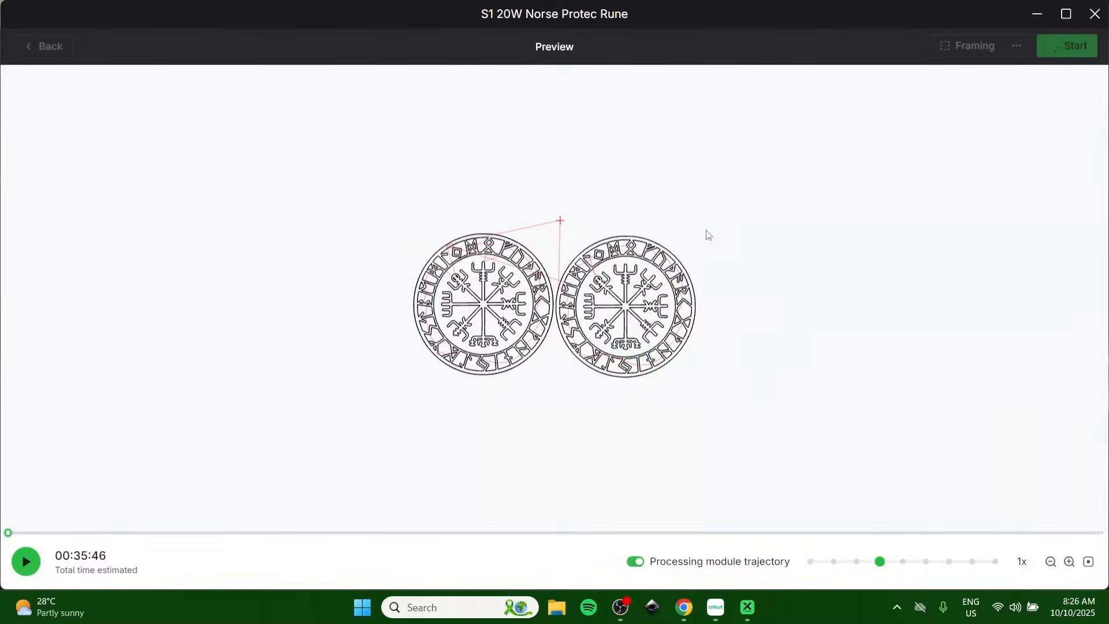